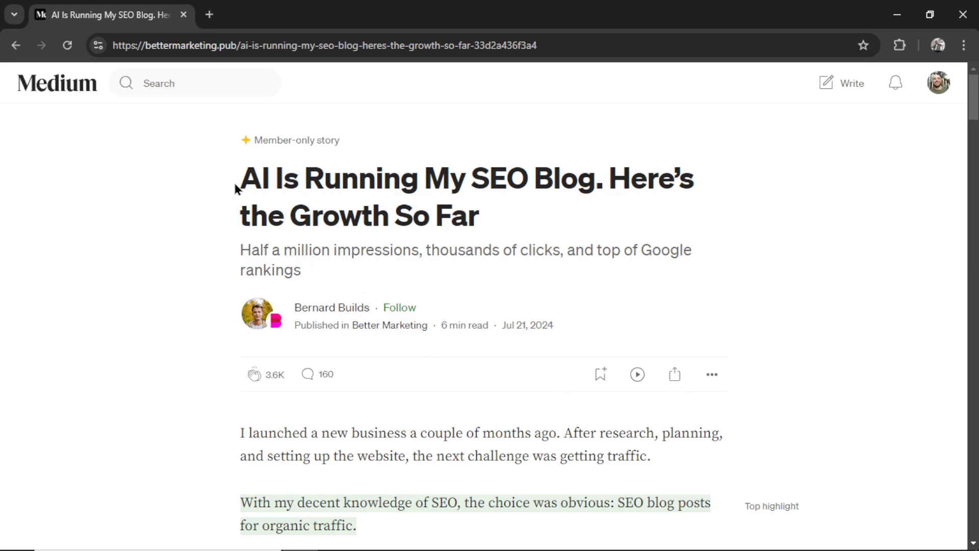
# Read down the article to the Search Console growth chart and Google Search stats (22,476 views, 10,538 clicks)
pyautogui.moveTo(609, 178); pyautogui.dragTo(636, 214)
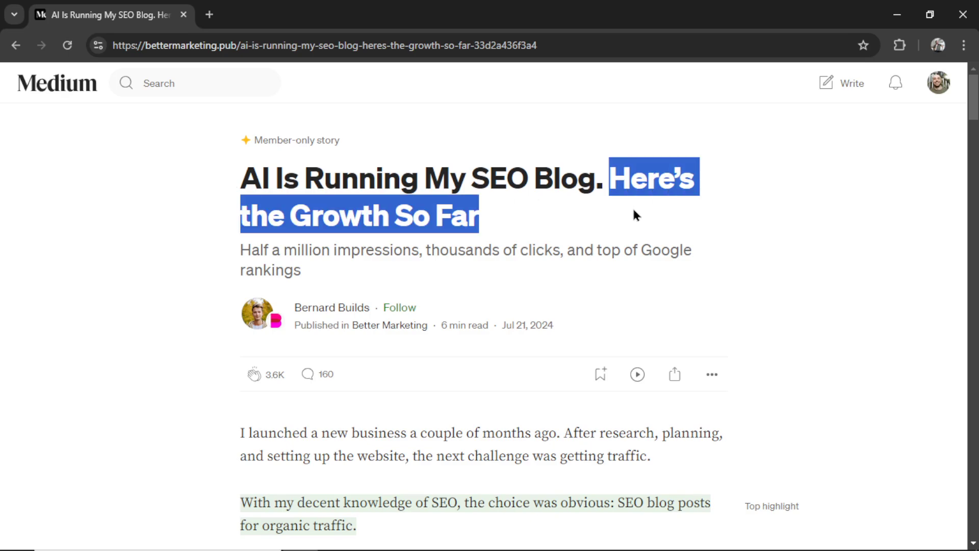
pyautogui.click(535, 276)
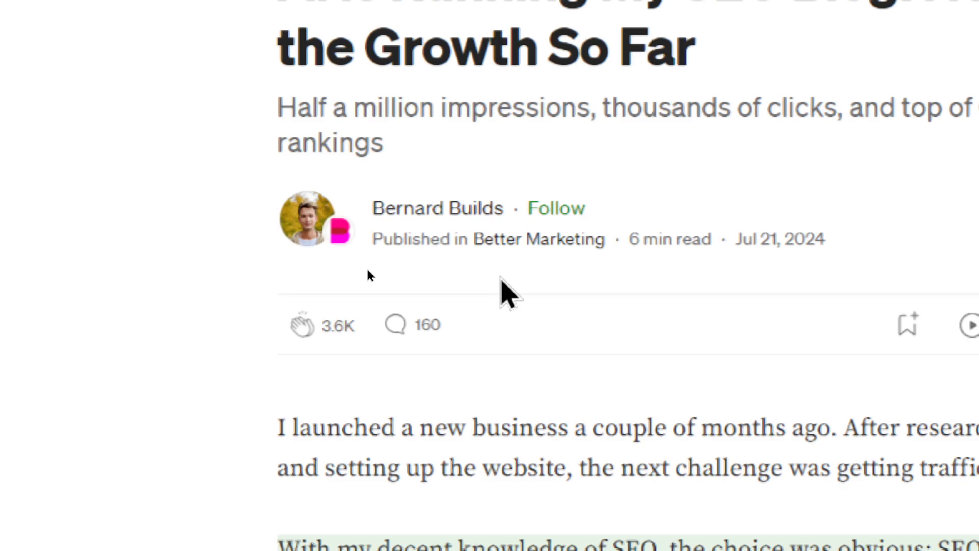
pyautogui.scroll(-1, 502, 285)
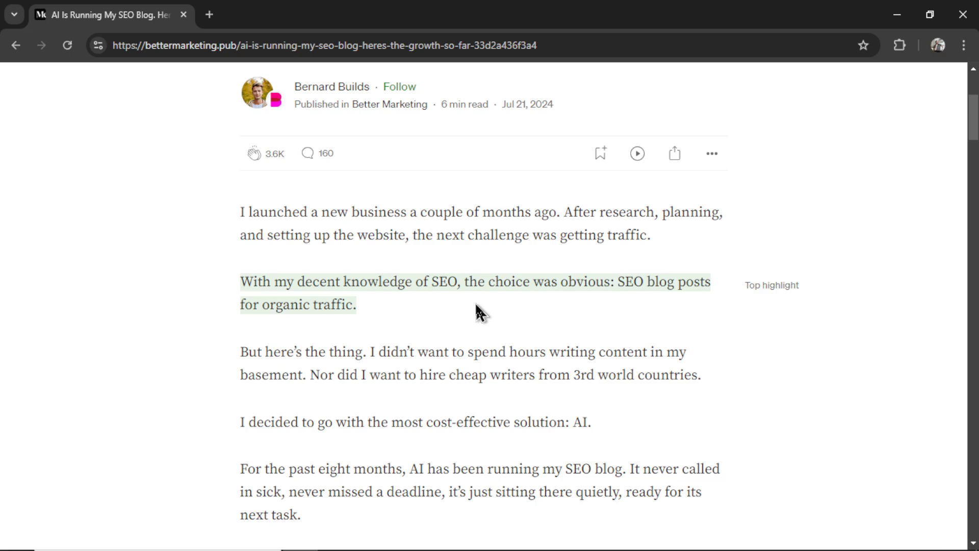
pyautogui.scroll(-2, 480, 312)
pyautogui.moveTo(240, 257); pyautogui.dragTo(368, 256)
pyautogui.click(432, 309)
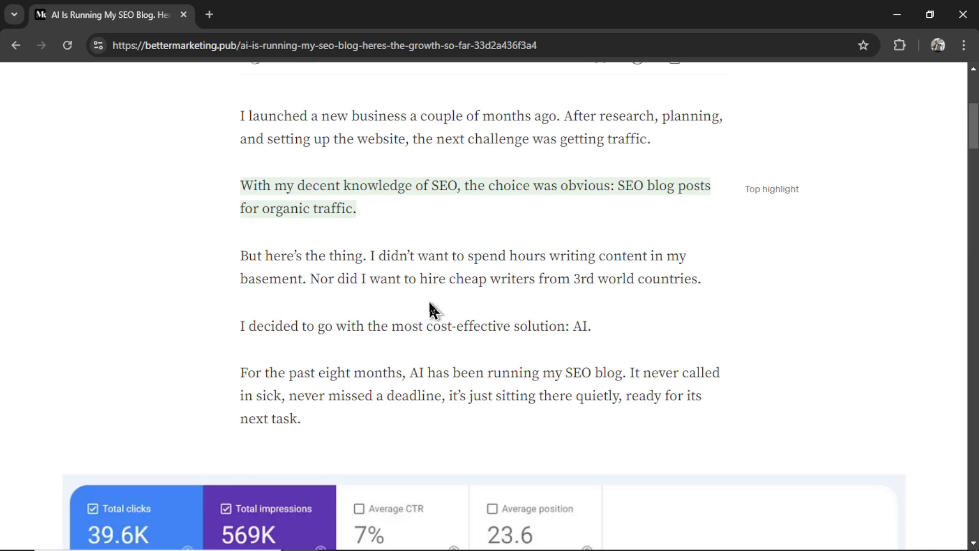
pyautogui.scroll(-3, 823, 386)
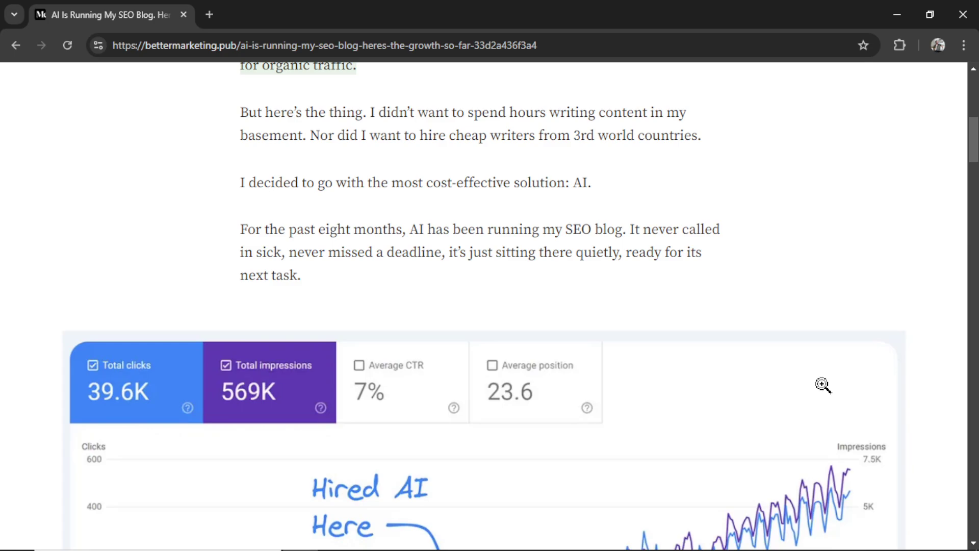
pyautogui.scroll(-4, 823, 385)
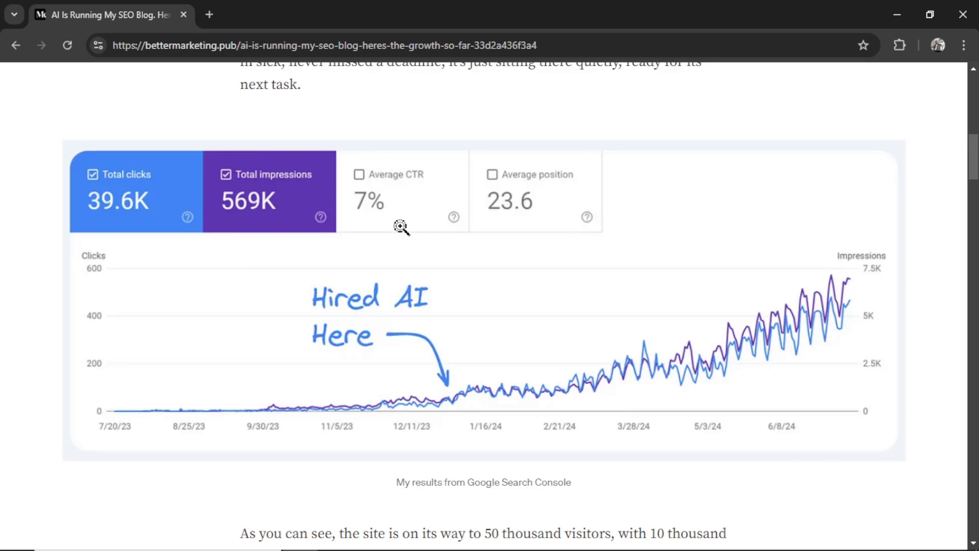
pyautogui.moveTo(974, 170); pyautogui.dragTo(975, 205)
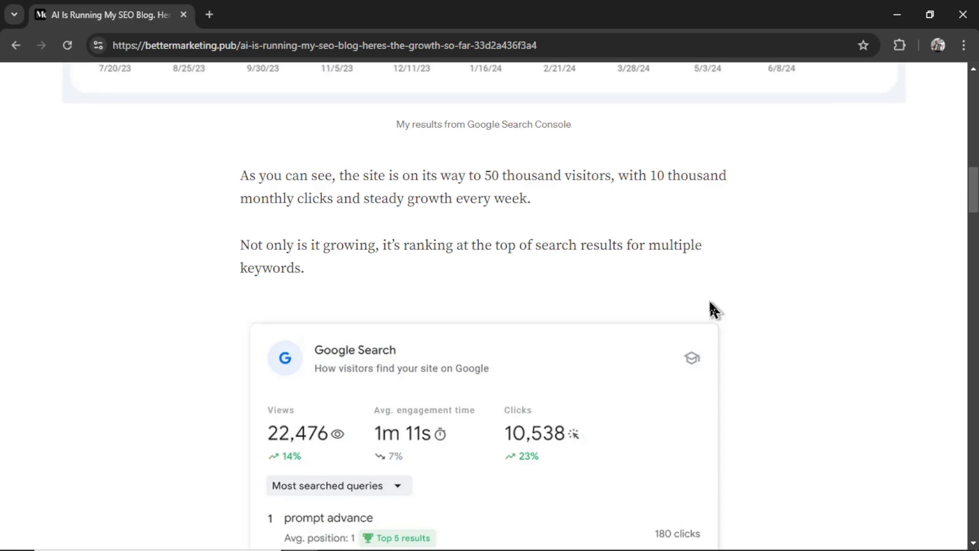
# Scroll past the queries list and membership upsell to the response bar and author section
pyautogui.scroll(-6, 712, 309)
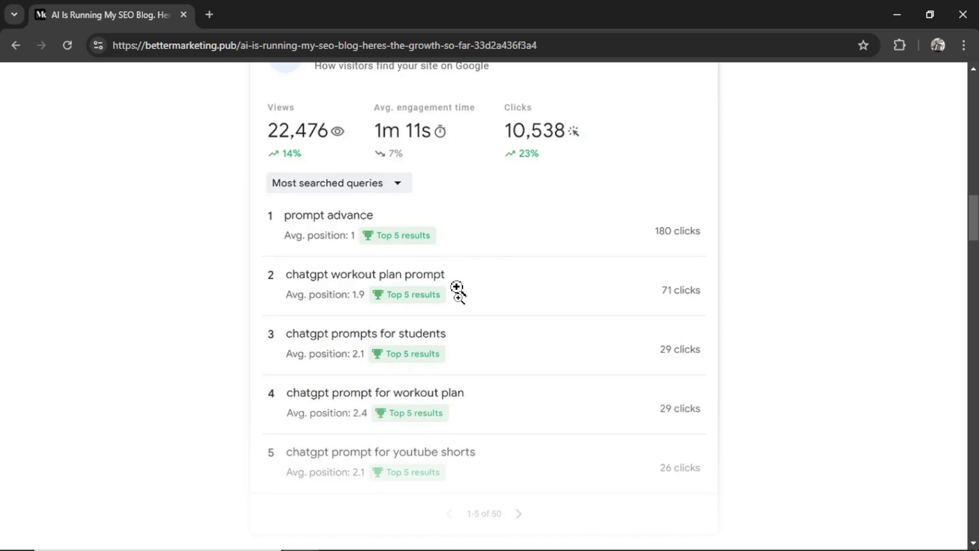
pyautogui.scroll(-8, 711, 330)
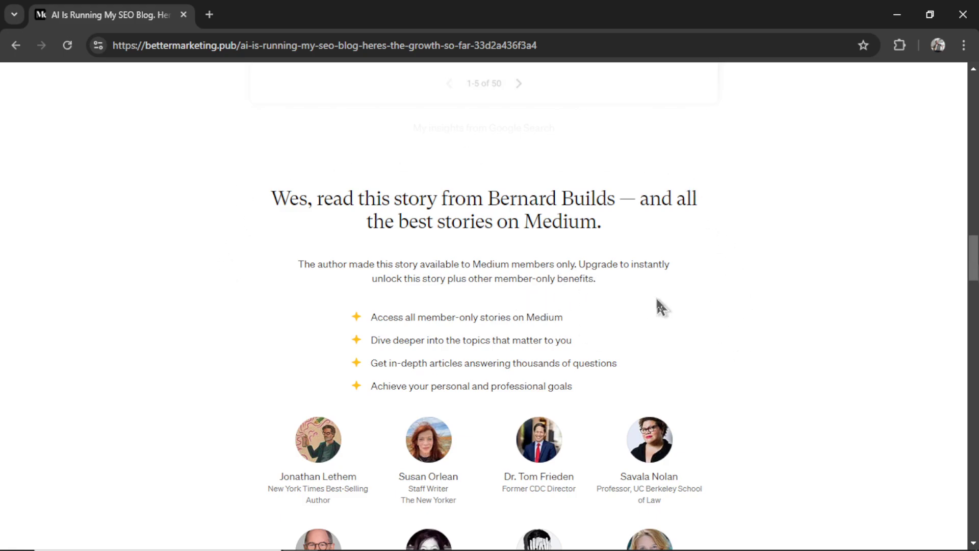
pyautogui.scroll(-12, 951, 275)
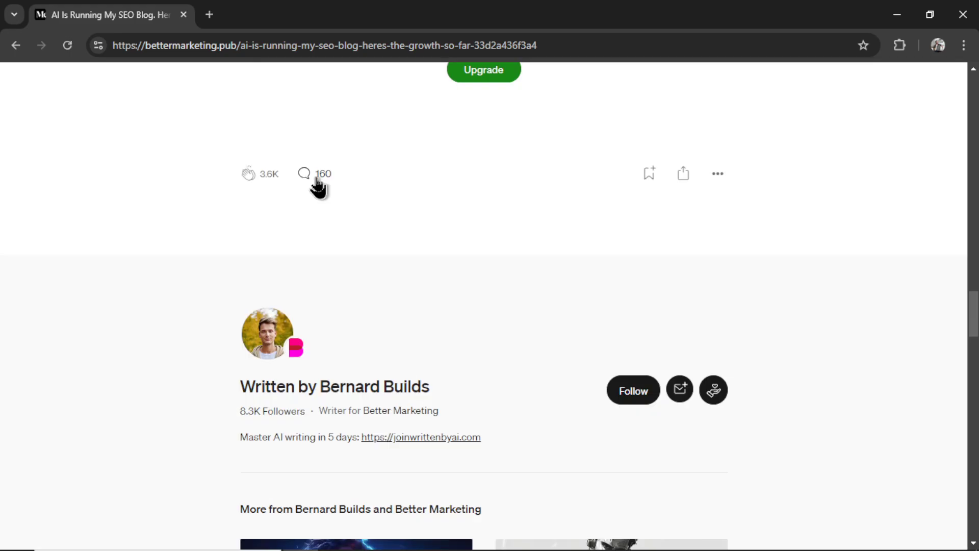
# Open the 160 responses and highlight comments asking about the technical part, like 'Yes please!'
pyautogui.click(312, 176)
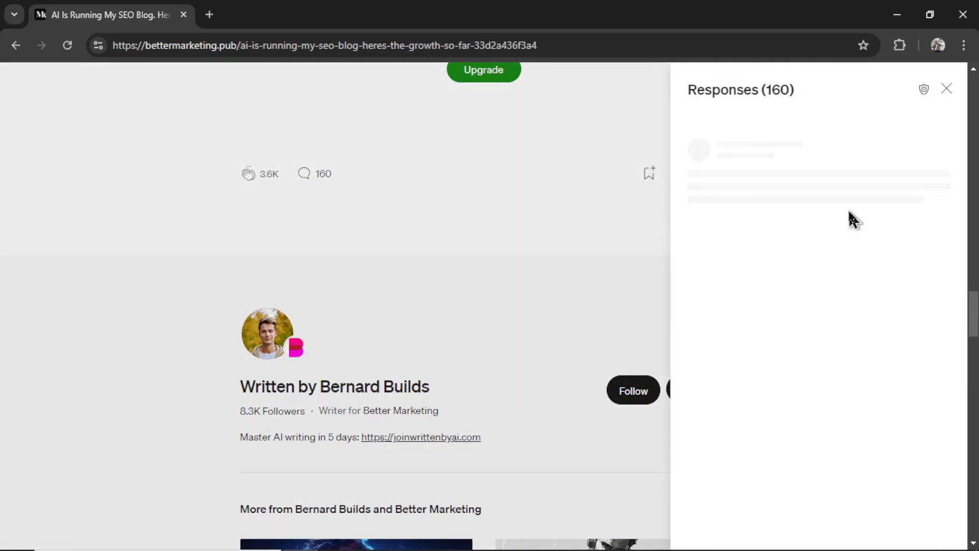
pyautogui.scroll(-5, 856, 214)
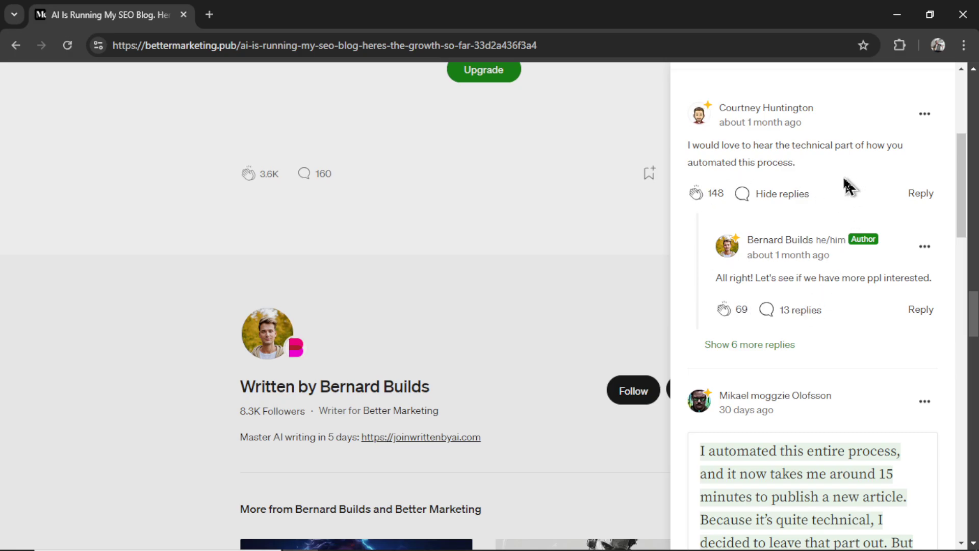
pyautogui.moveTo(752, 146); pyautogui.dragTo(843, 146)
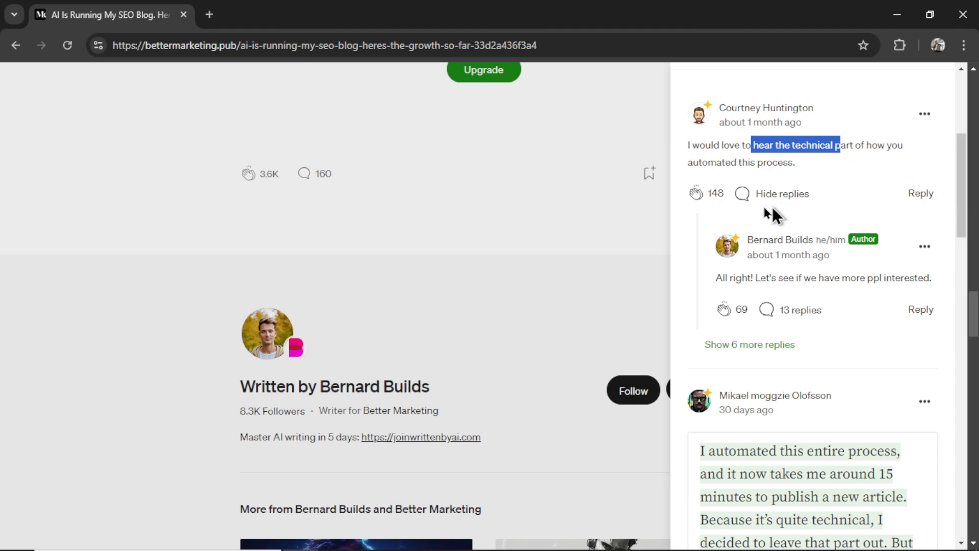
pyautogui.moveTo(961, 208); pyautogui.dragTo(964, 238)
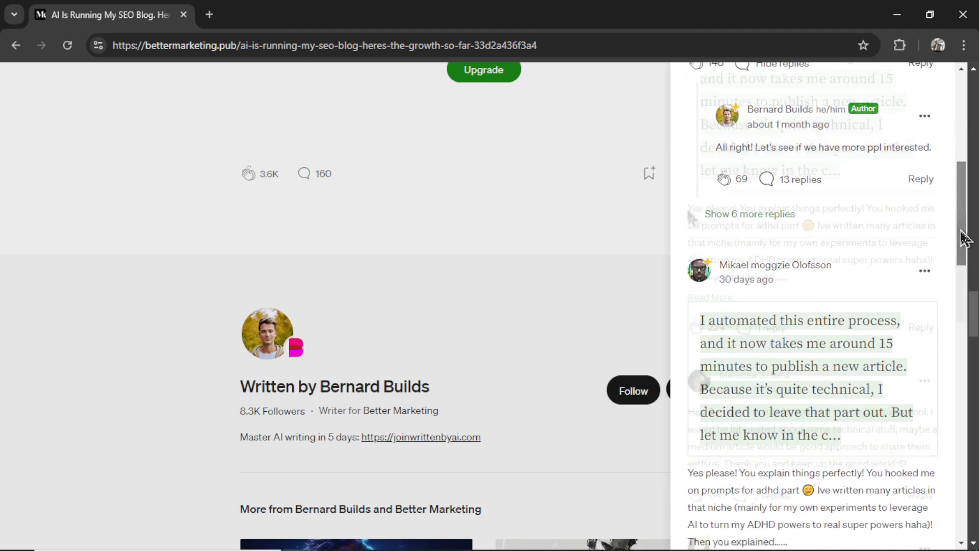
pyautogui.moveTo(688, 207); pyautogui.dragTo(890, 218)
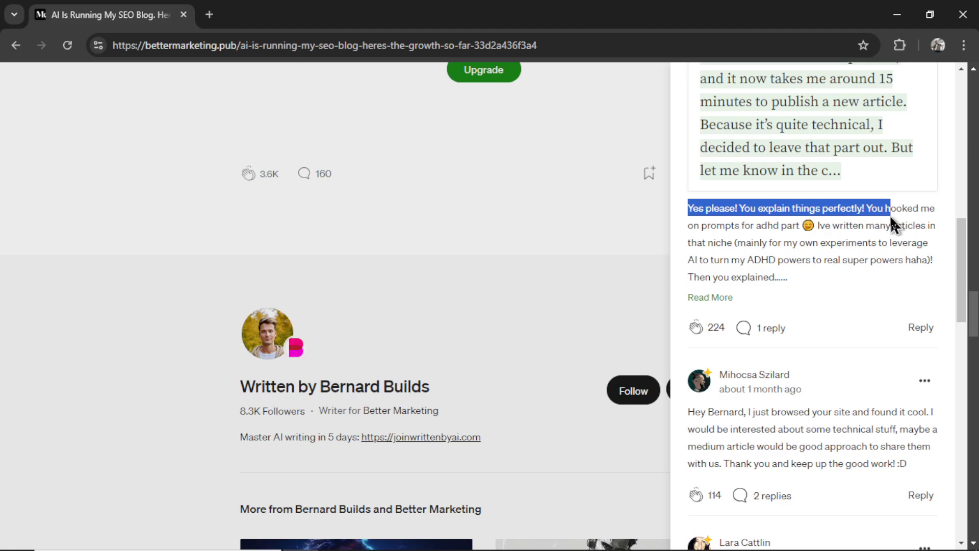
# Scroll through the rest of the Responses panel
pyautogui.scroll(-3, 724, 204)
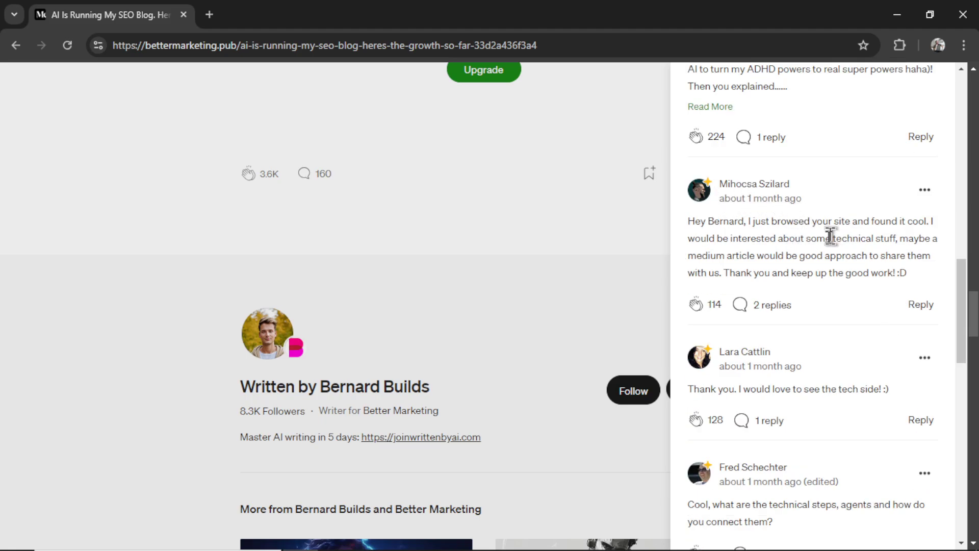
pyautogui.scroll(-3, 857, 311)
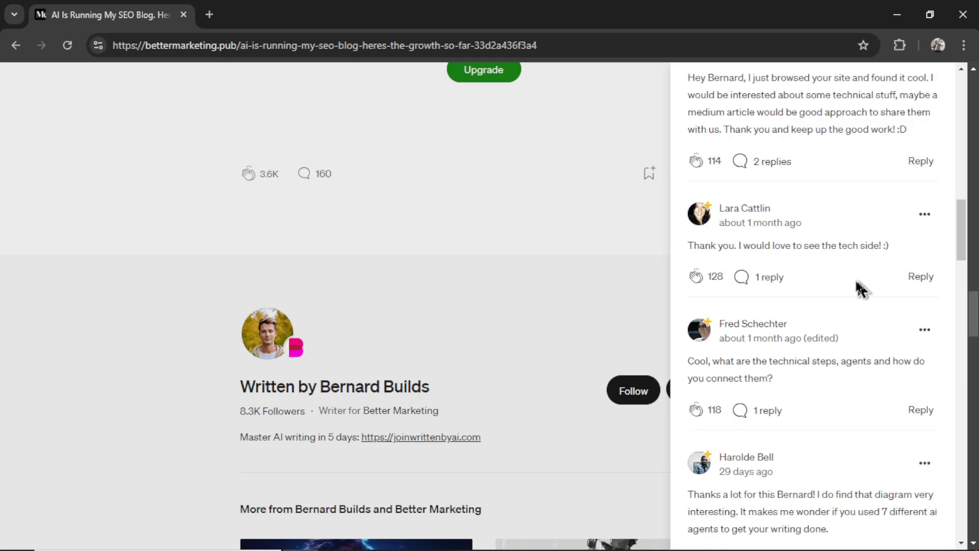
pyautogui.scroll(-4, 859, 296)
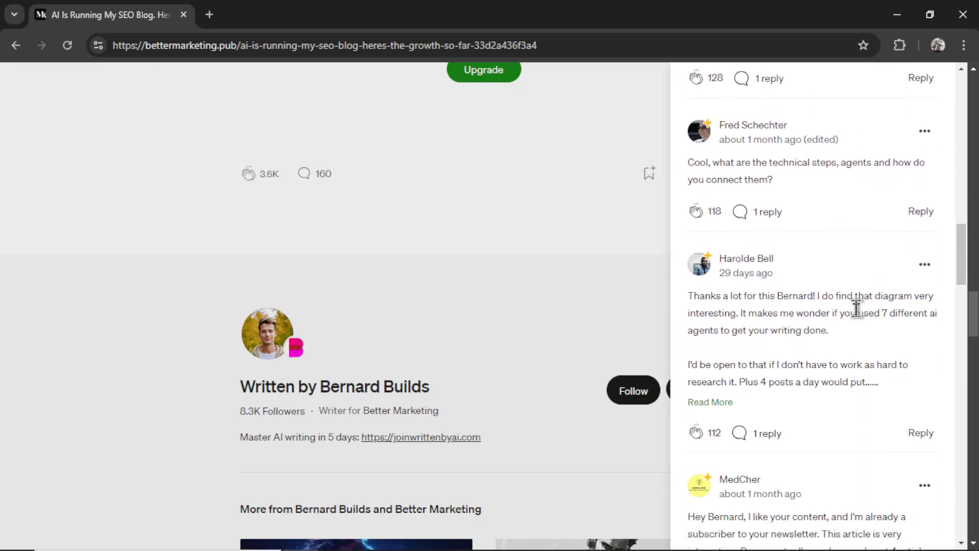
pyautogui.scroll(-5, 857, 311)
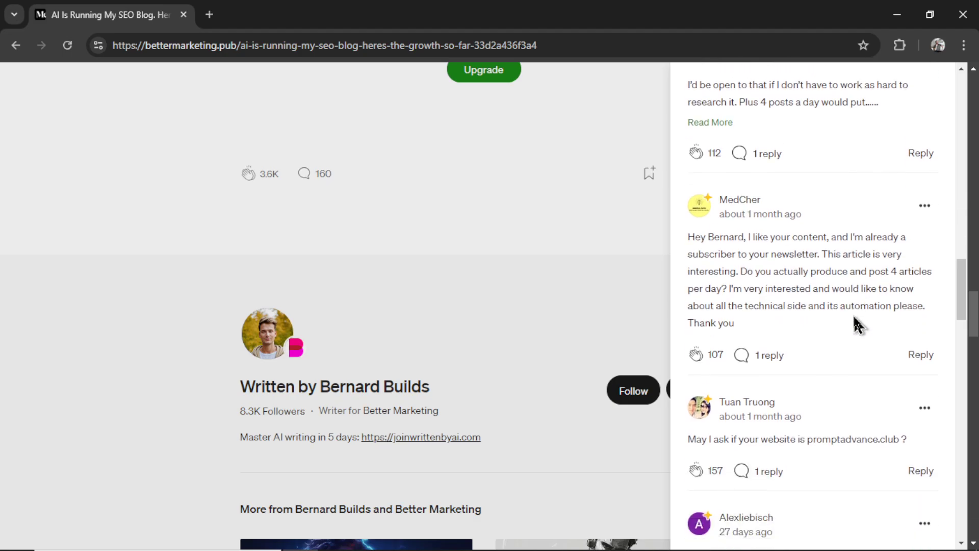
pyautogui.scroll(-7, 859, 324)
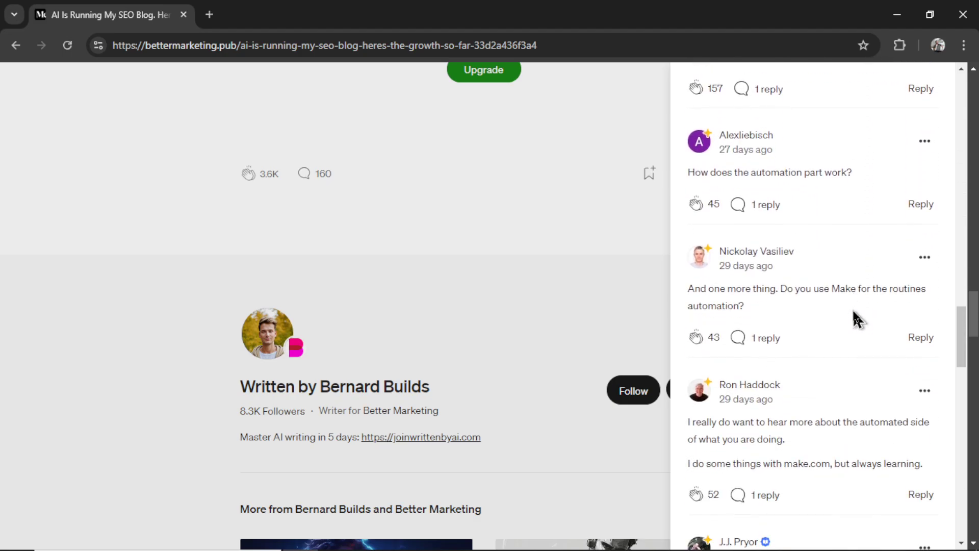
pyautogui.scroll(-6, 859, 318)
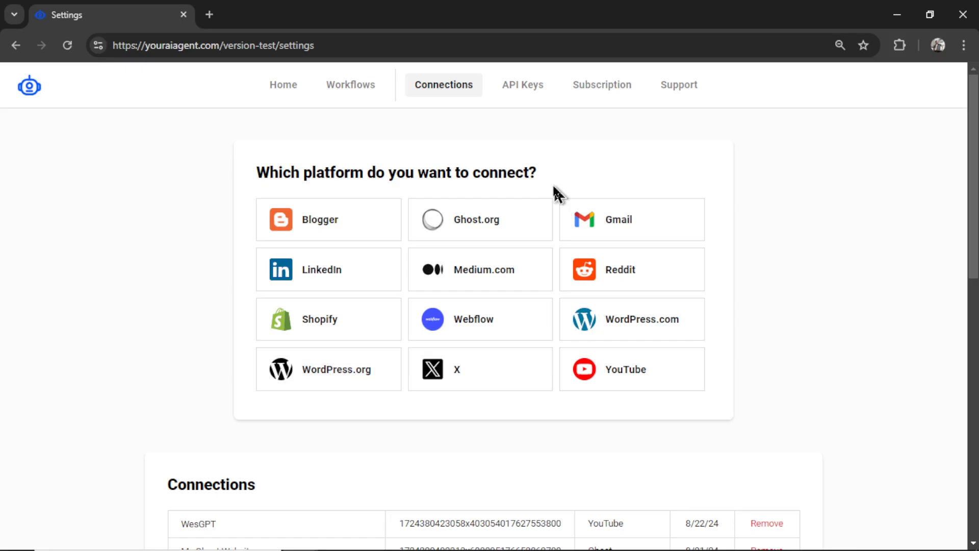
# Start a Ghost connection named My Ghost Website, using the tikianswers blog URL and the account login e-mail
pyautogui.click(512, 228)
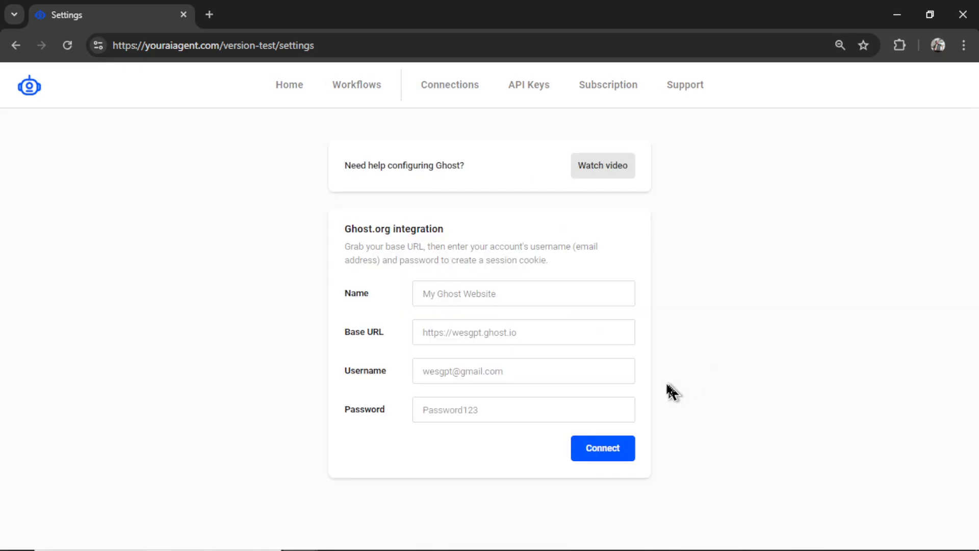
pyautogui.click(530, 290)
pyautogui.write('My Ghost Website')
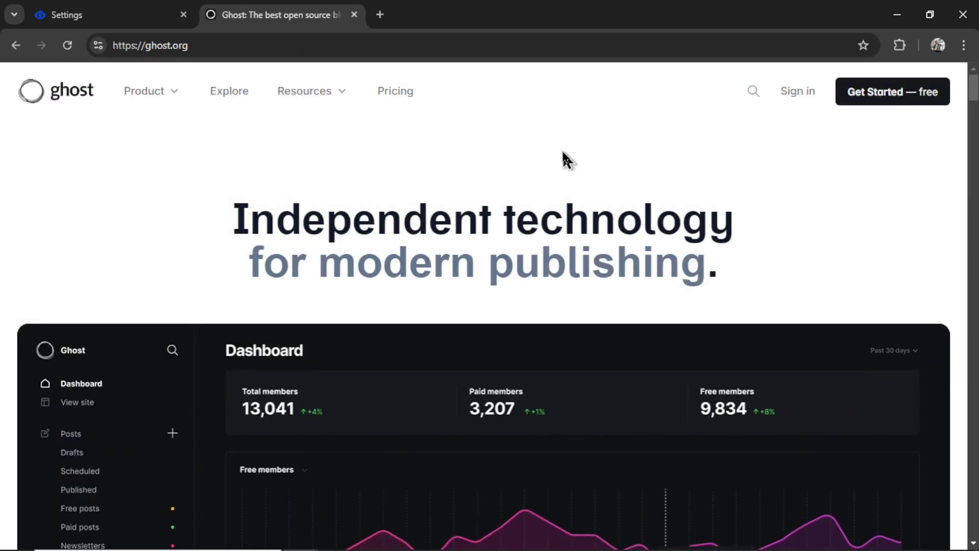
pyautogui.click(804, 98)
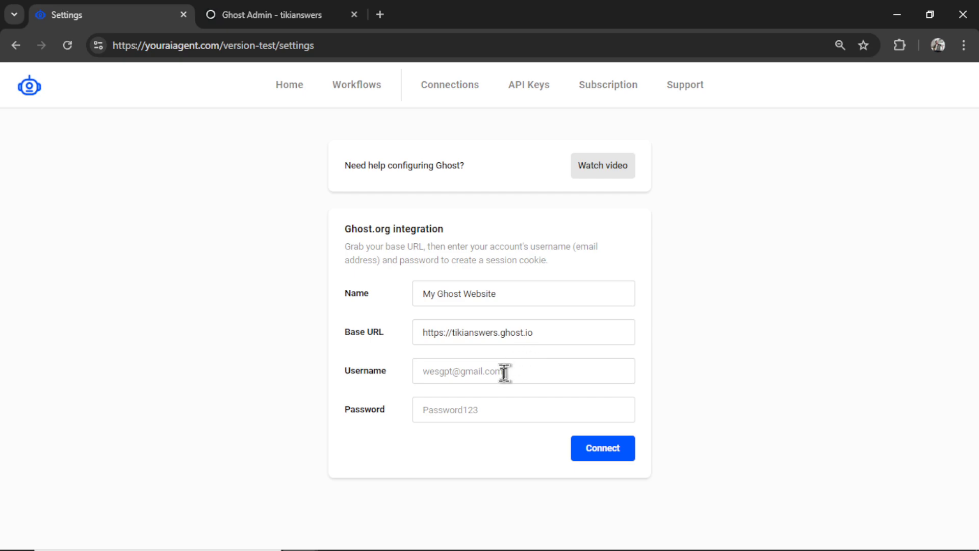
pyautogui.click(532, 409)
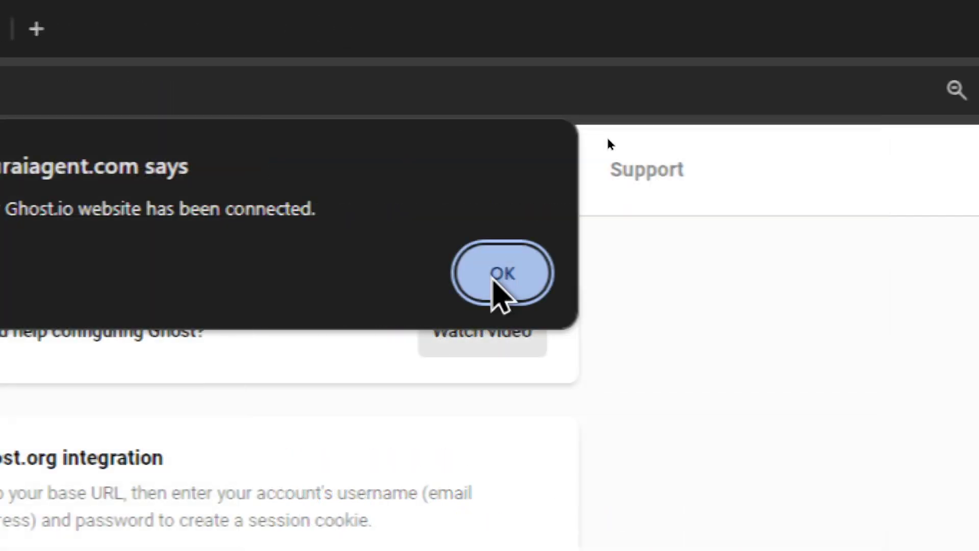
# Dismiss the Ghost connection confirmation and go to the API Keys settings
pyautogui.click(500, 275)
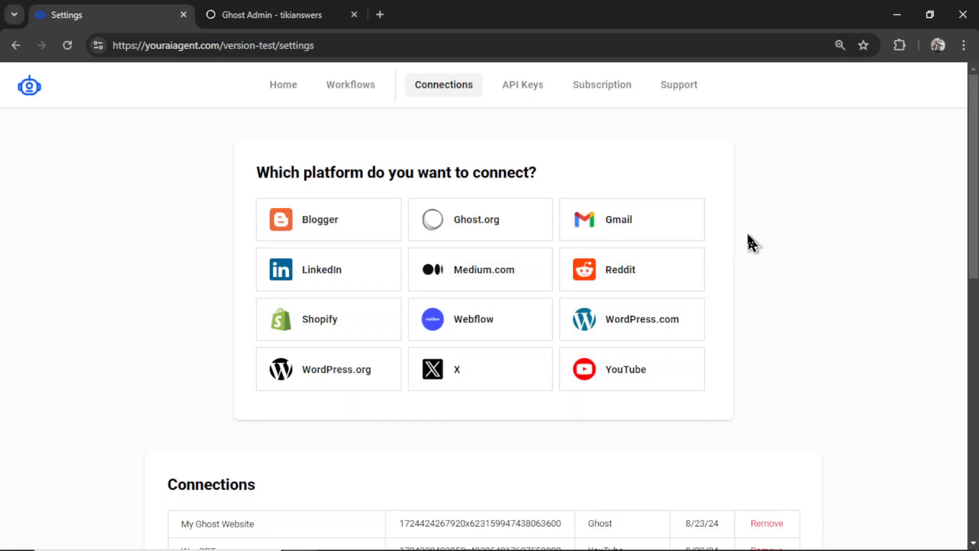
pyautogui.scroll(-5, 749, 252)
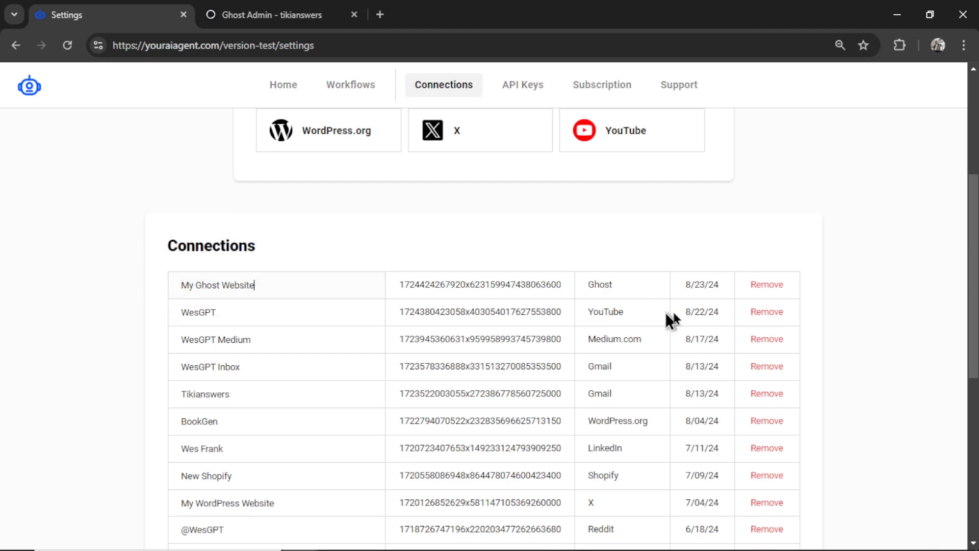
pyautogui.scroll(5, 758, 207)
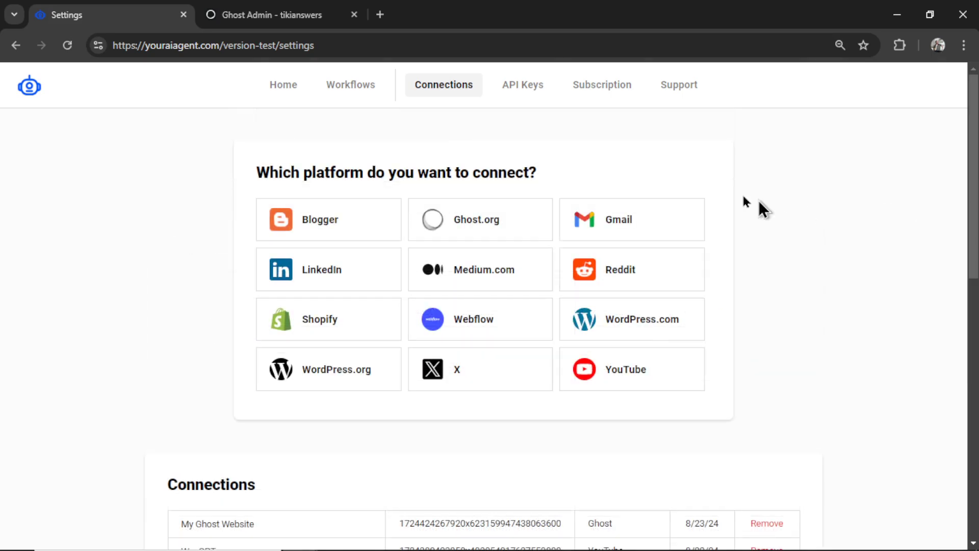
pyautogui.click(532, 98)
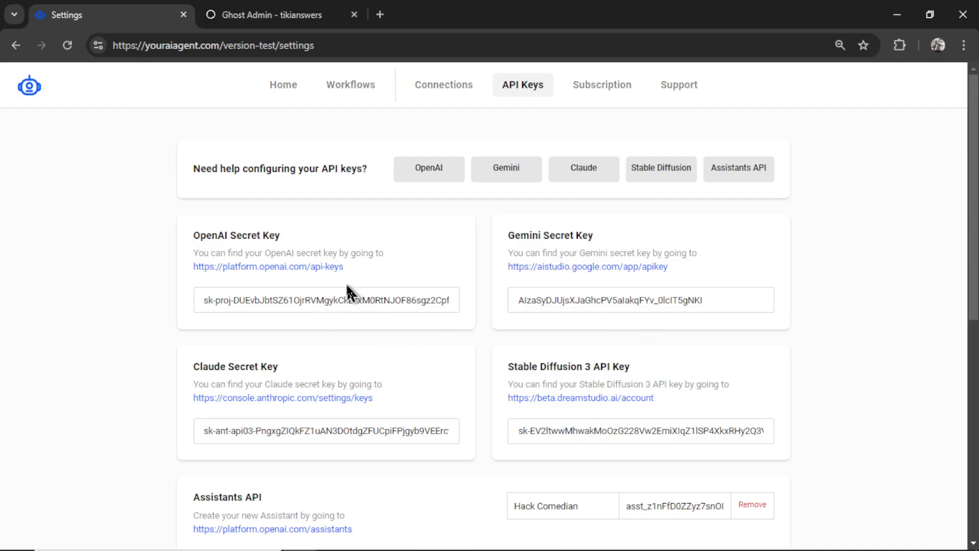
# Generate a new OpenAI secret key and paste it over the old OpenAI key
pyautogui.click(303, 267)
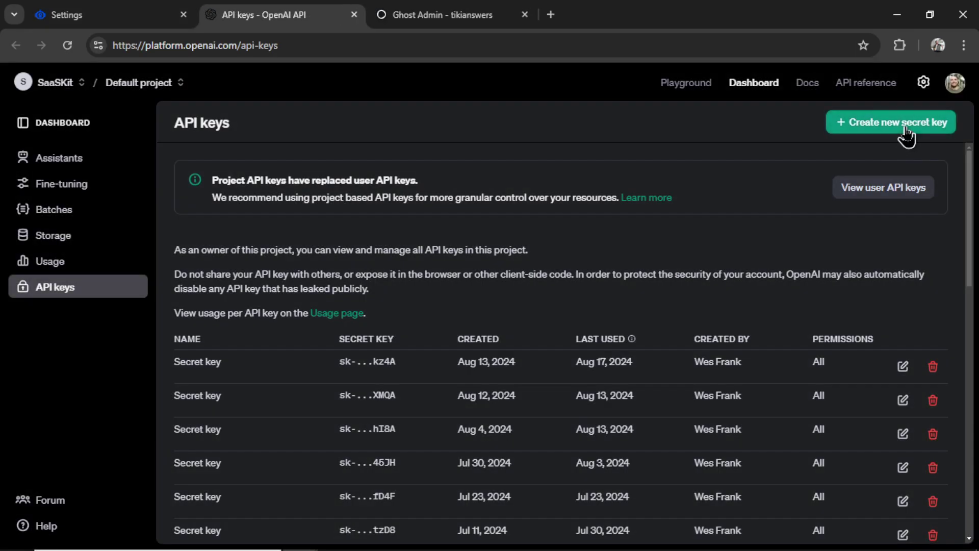
pyautogui.click(906, 132)
pyautogui.click(632, 457)
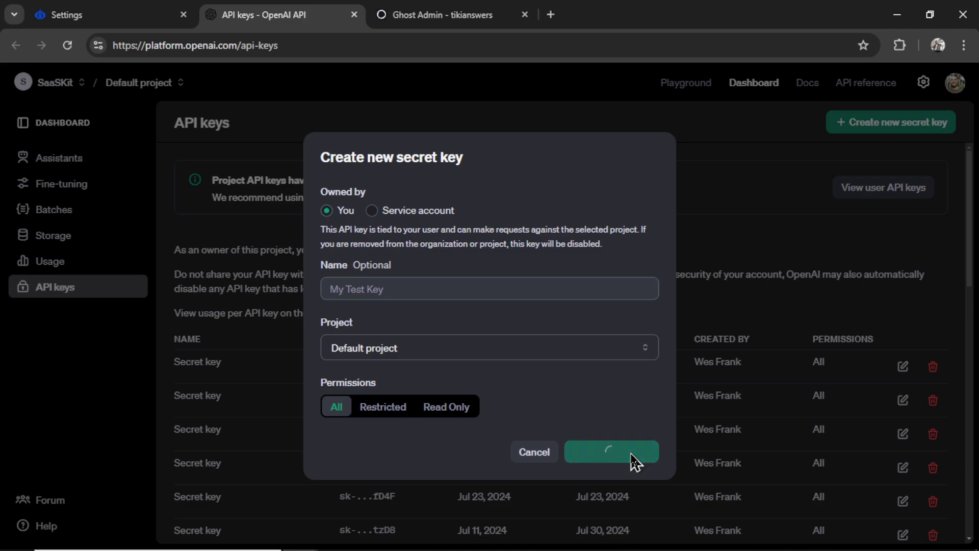
pyautogui.click(635, 304)
pyautogui.hotkey('ctrl', 'shift', 'Tab')
pyautogui.tripleClick(401, 305)
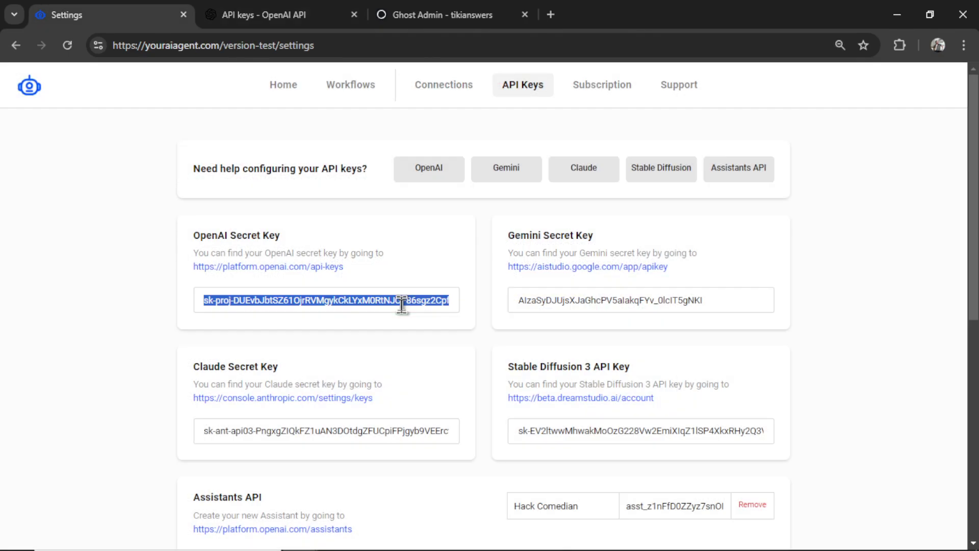
pyautogui.hotkey('ctrl', 'v')
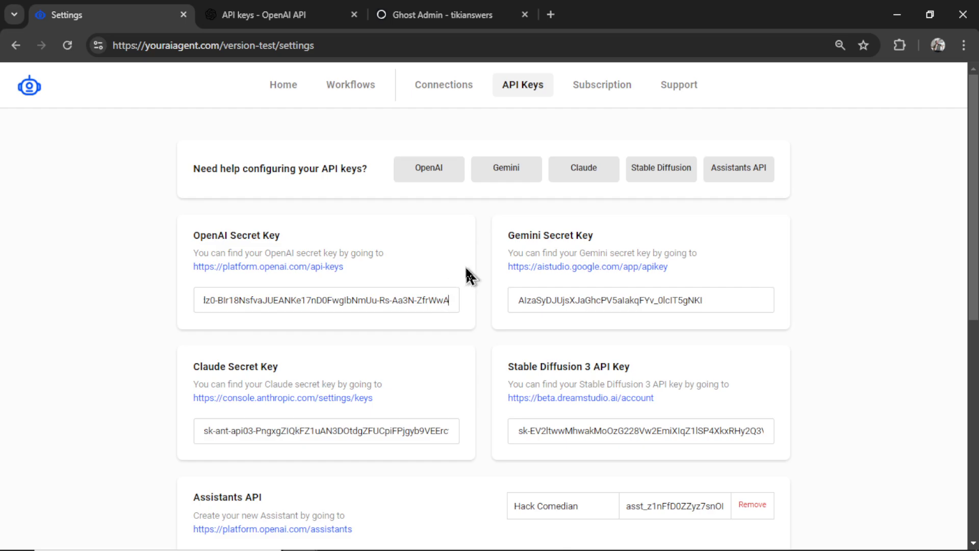
# Check the OpenAI organization's billing overview
pyautogui.hotkey('ctrl', 'Tab')
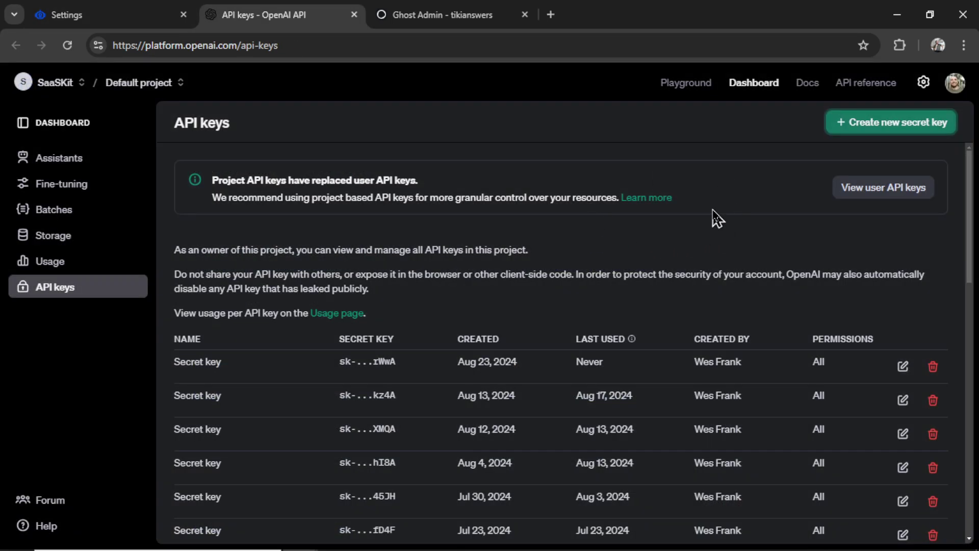
pyautogui.click(923, 82)
pyautogui.click(64, 264)
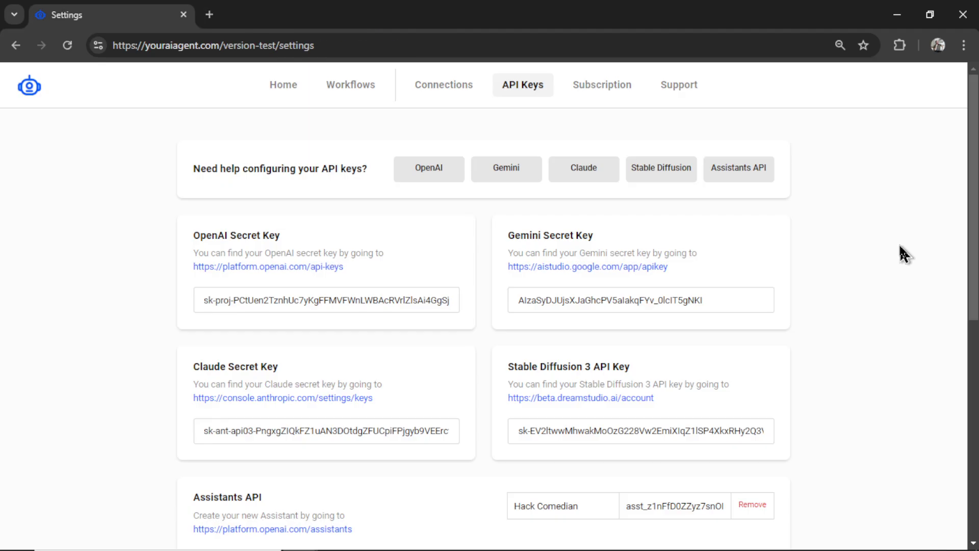
# Create the Replicate API token 'youraiagent' and paste it into the Flux Pro key field
pyautogui.scroll(-1, 973, 204)
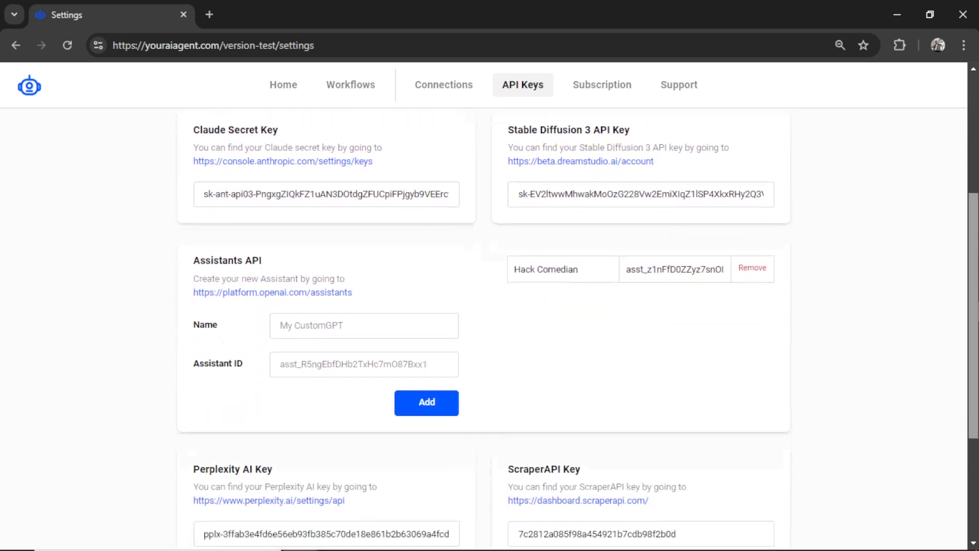
pyautogui.scroll(-4, 484, 326)
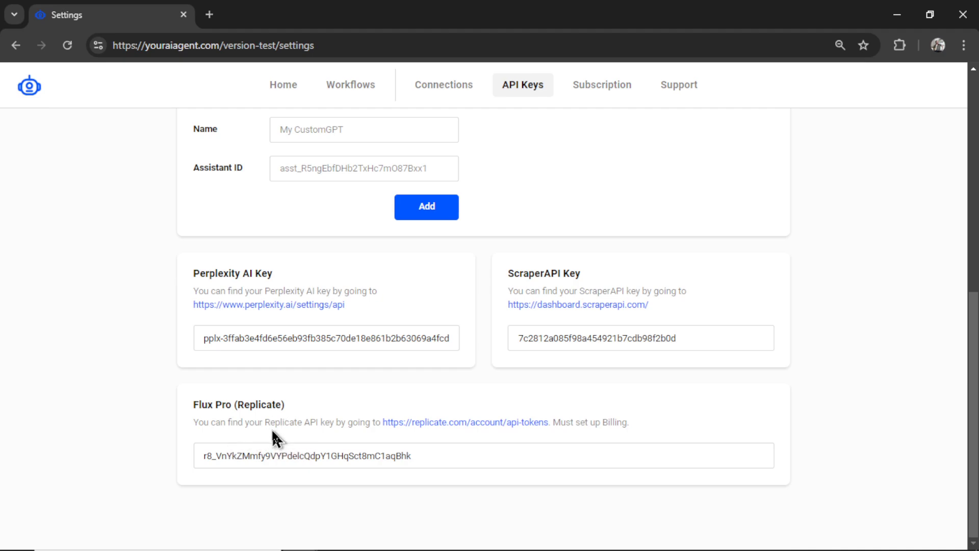
pyautogui.click(504, 422)
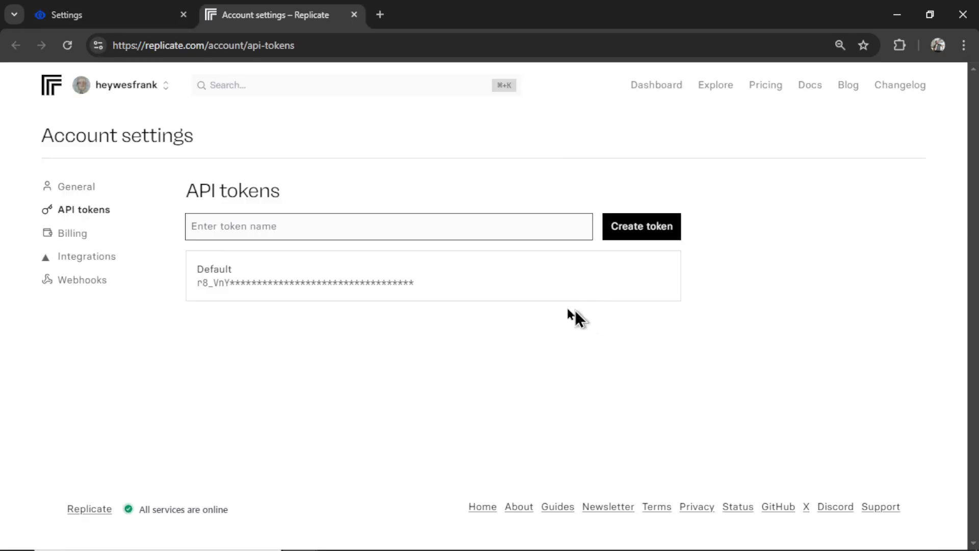
pyautogui.click(513, 226)
pyautogui.write('youraiagent')
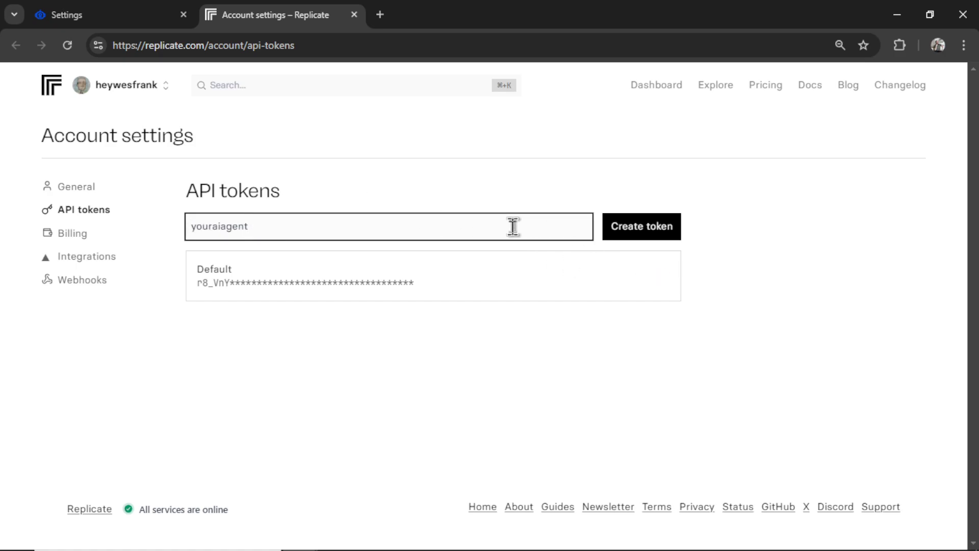
pyautogui.click(646, 238)
pyautogui.click(641, 276)
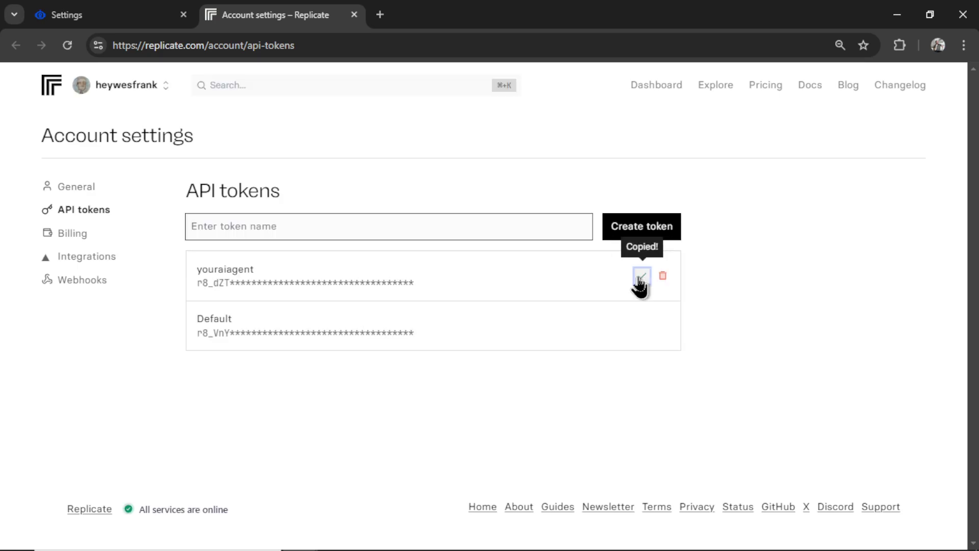
pyautogui.click(92, 11)
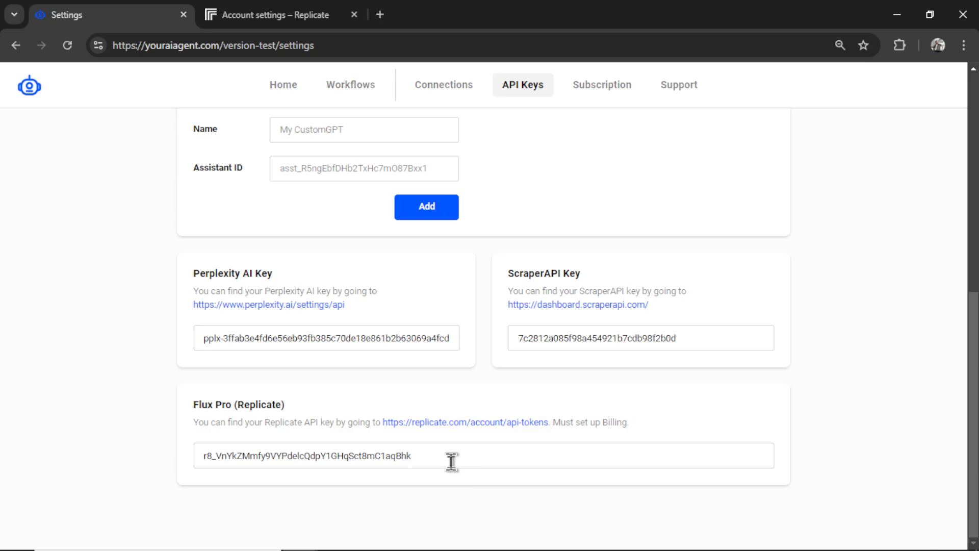
pyautogui.tripleClick(451, 461)
pyautogui.hotkey('ctrl', 'v')
# Check Replicate billing ($0.94 used, $5 spend limit), then close the Replicate tab
pyautogui.hotkey('ctrl', 'Tab')
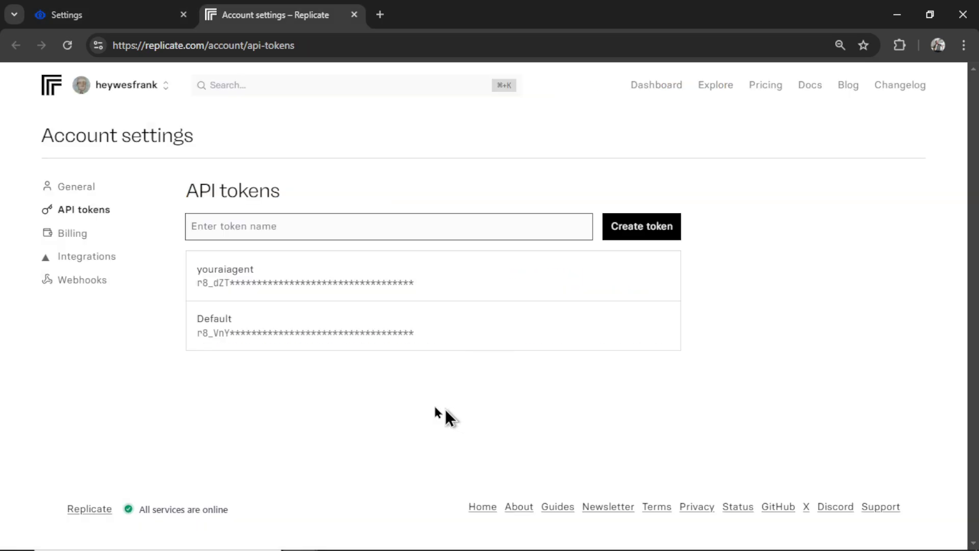
pyautogui.click(82, 237)
pyautogui.scroll(-10, 461, 433)
pyautogui.click(332, 439)
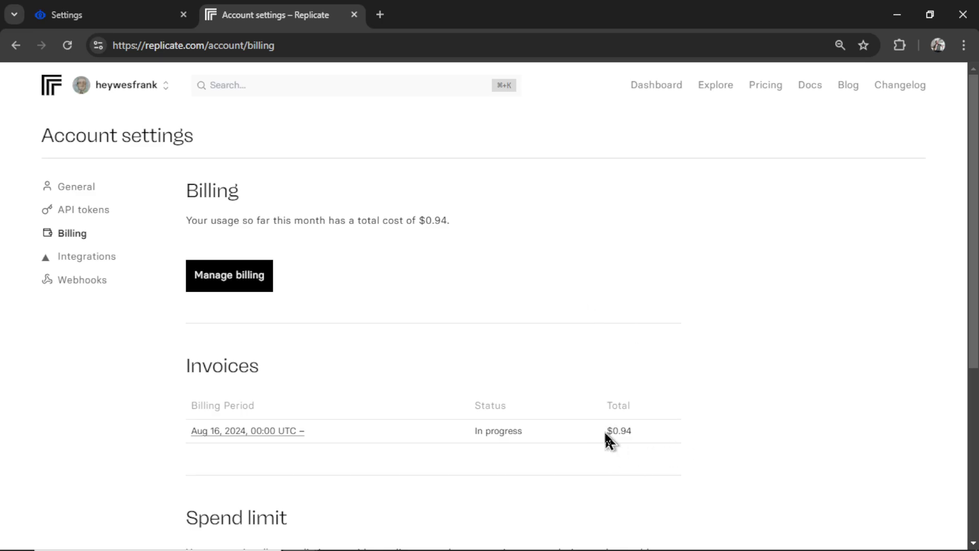
pyautogui.moveTo(606, 432); pyautogui.dragTo(632, 433)
pyautogui.hotkey('ctrl', 'w')
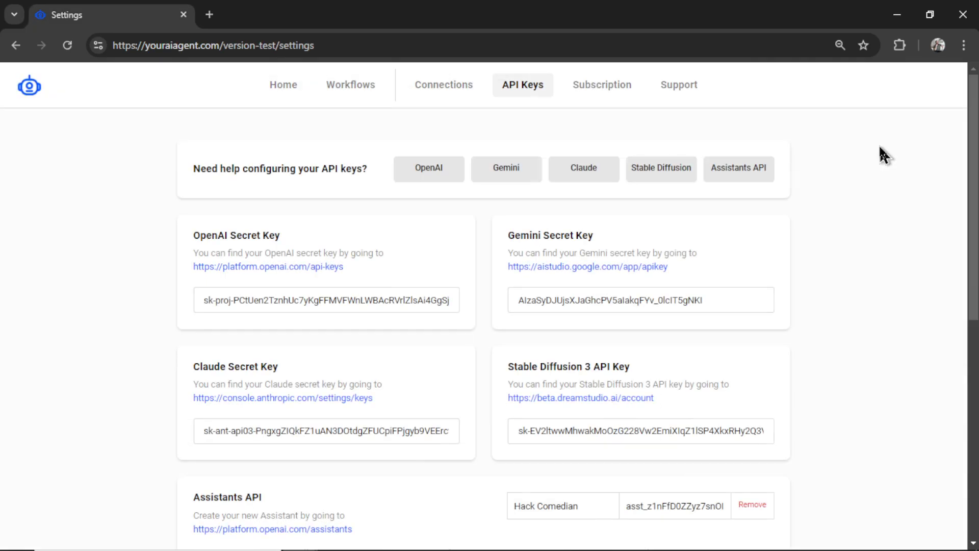
# View the Subscription settings and open its billing portal
pyautogui.click(614, 91)
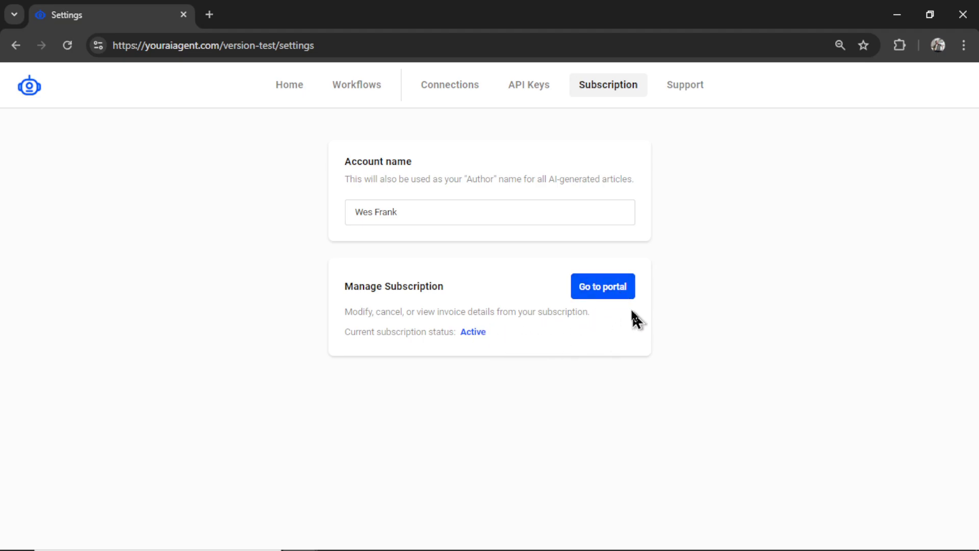
pyautogui.click(626, 295)
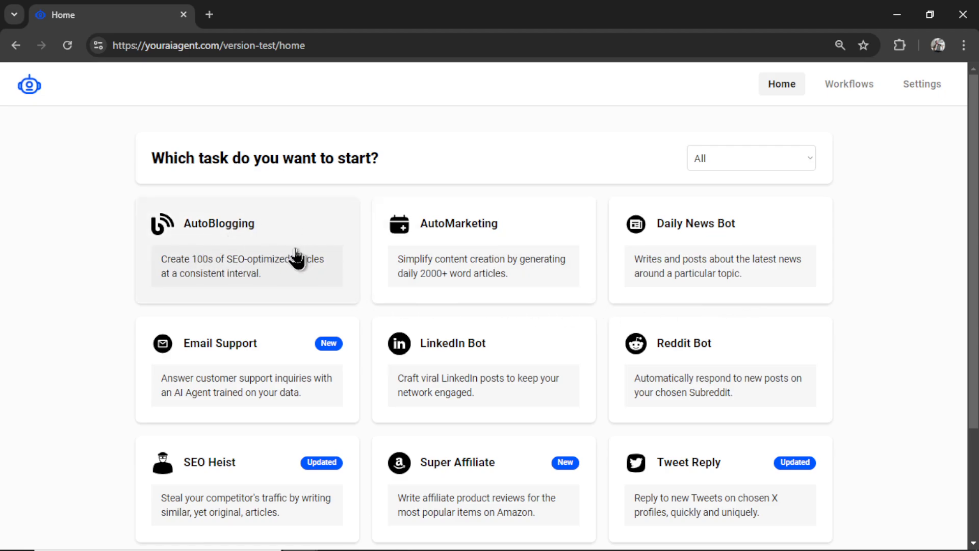
# Scroll the Home page and open the AutoBlogging task
pyautogui.scroll(-2, 976, 365)
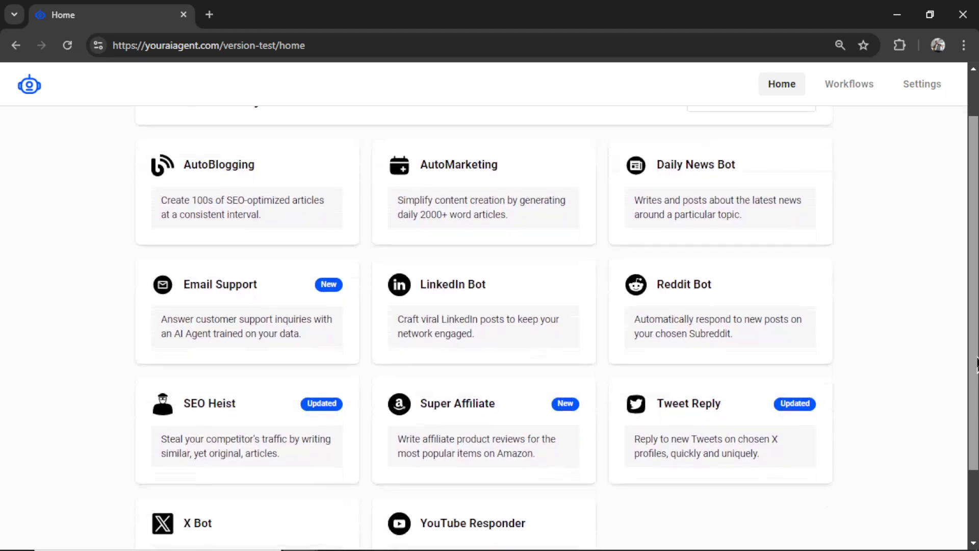
pyautogui.scroll(-1, 977, 365)
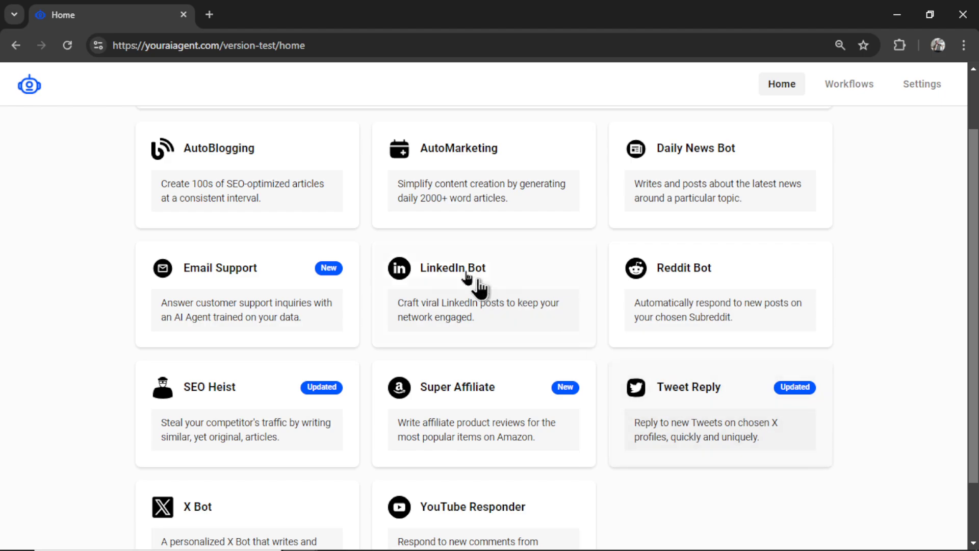
pyautogui.click(311, 174)
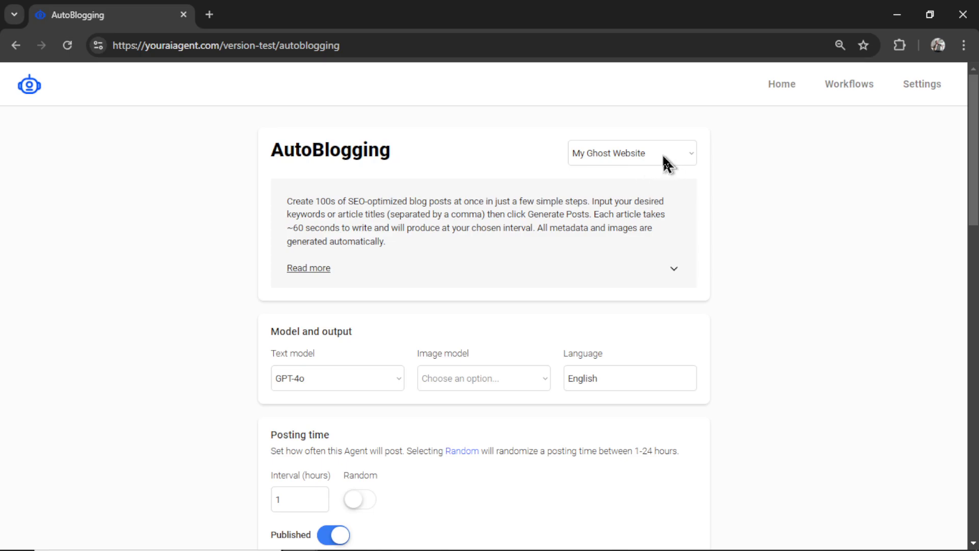
# Expand Read more and go through the tips on background formatting, article outline and image placement
pyautogui.click(443, 265)
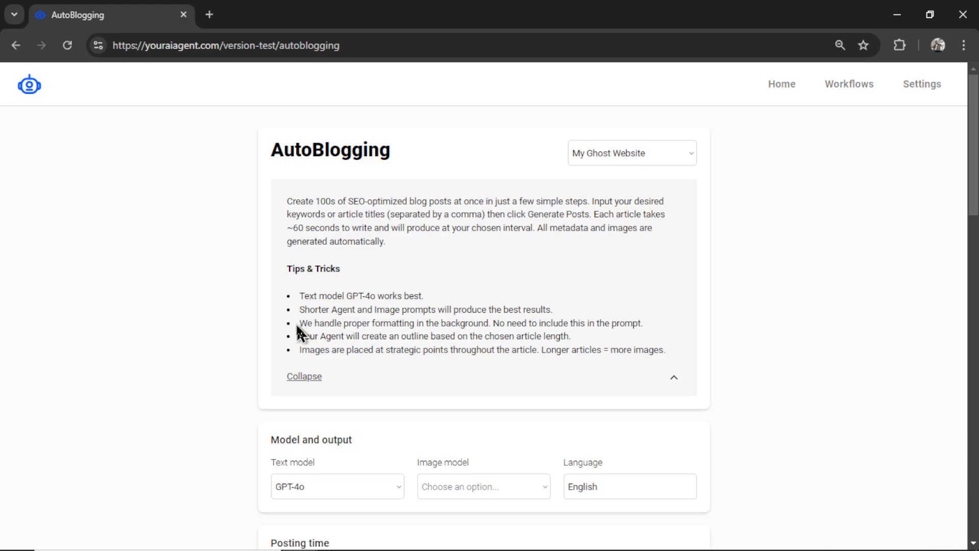
pyautogui.moveTo(299, 324); pyautogui.dragTo(492, 323)
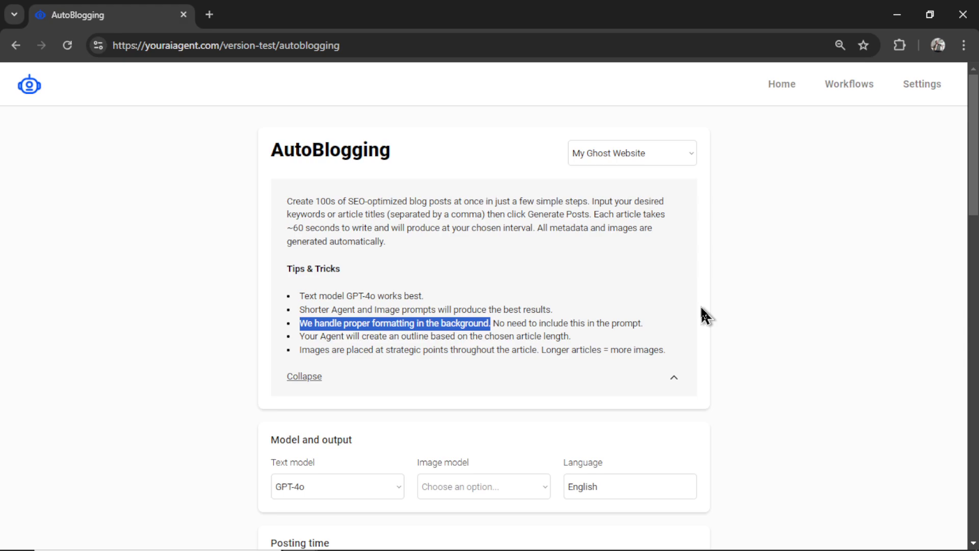
pyautogui.click(573, 344)
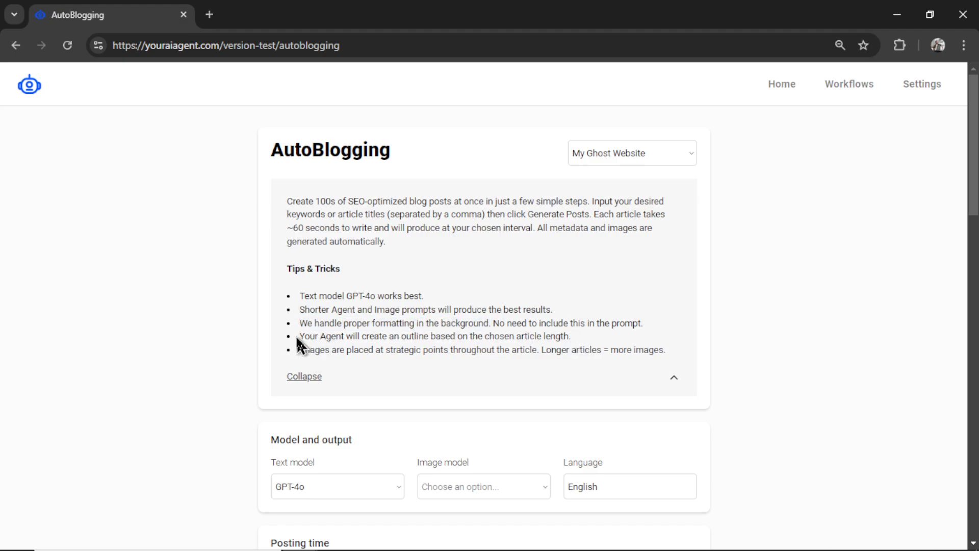
pyautogui.moveTo(296, 335); pyautogui.dragTo(713, 344)
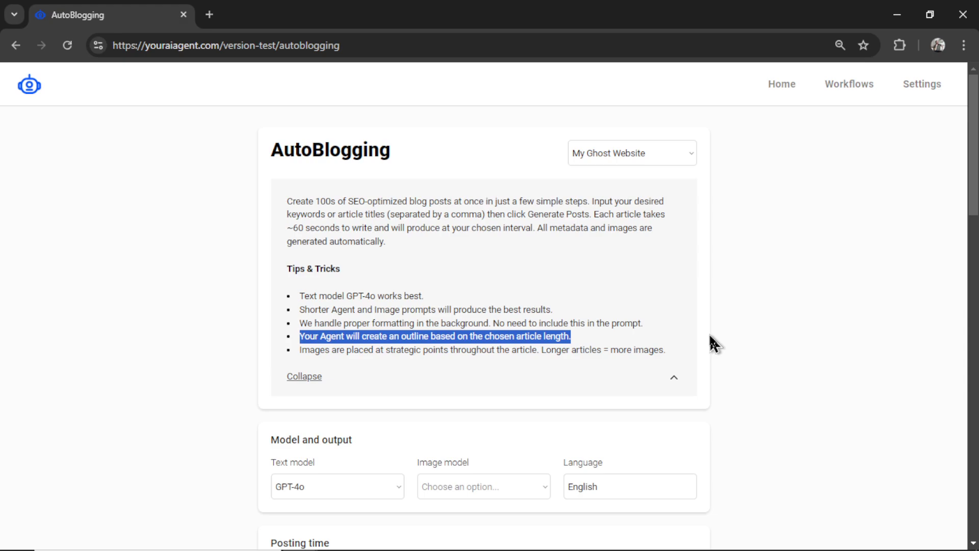
pyautogui.click(713, 343)
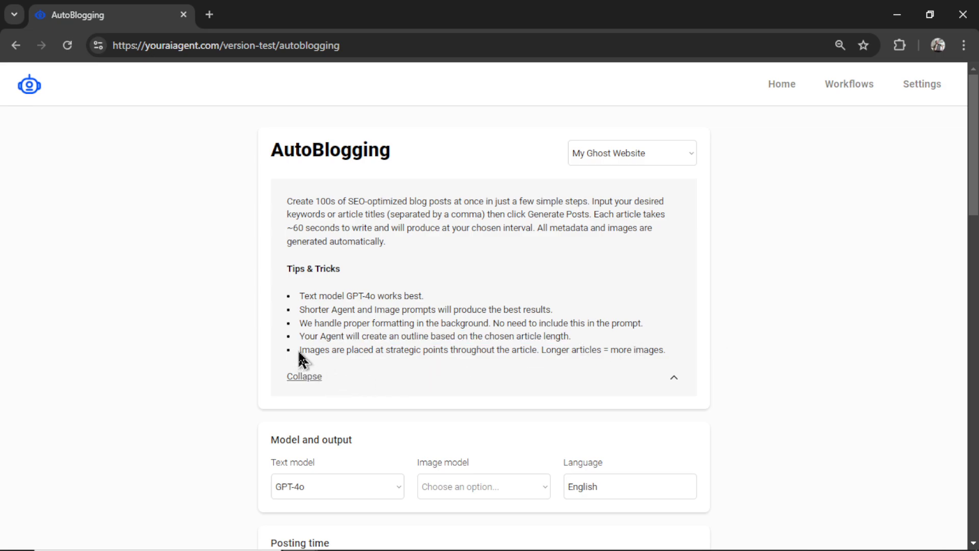
pyautogui.moveTo(298, 352); pyautogui.dragTo(532, 352)
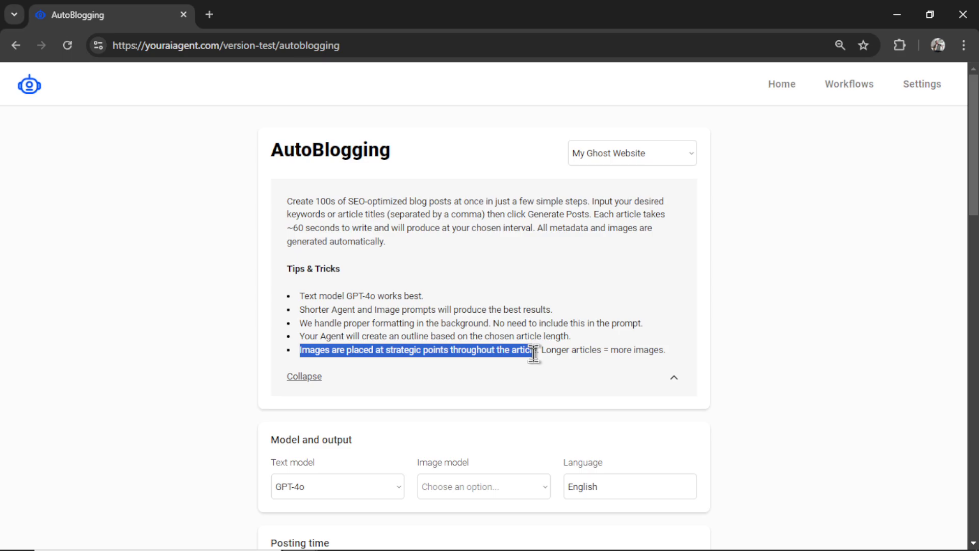
# Collapse the tips, choose Flux Pro as the image model and set article length to Long
pyautogui.click(674, 376)
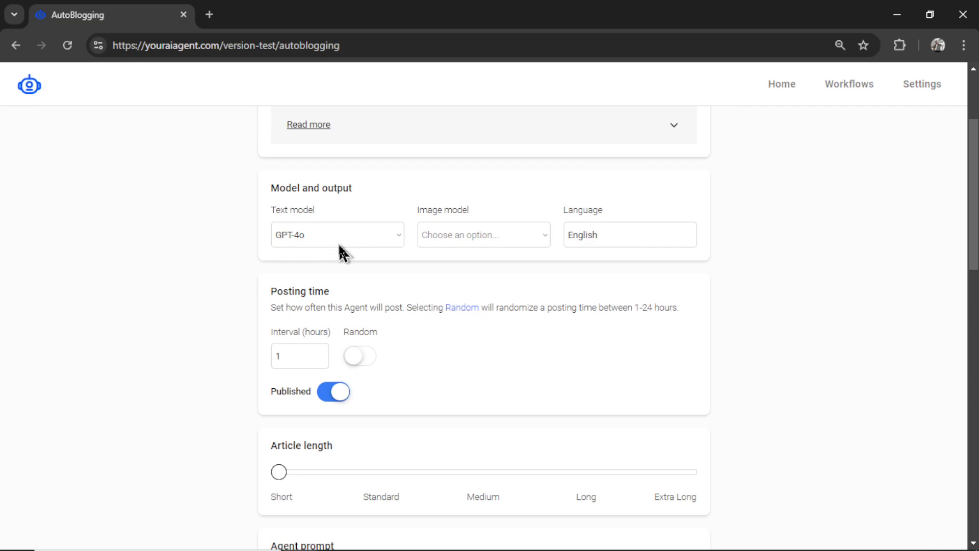
pyautogui.click(507, 241)
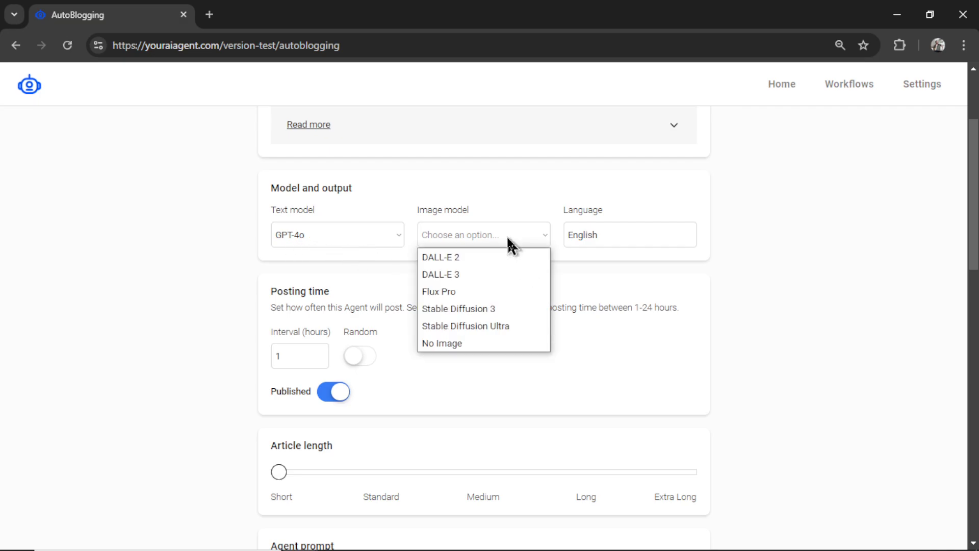
pyautogui.click(498, 294)
pyautogui.click(643, 234)
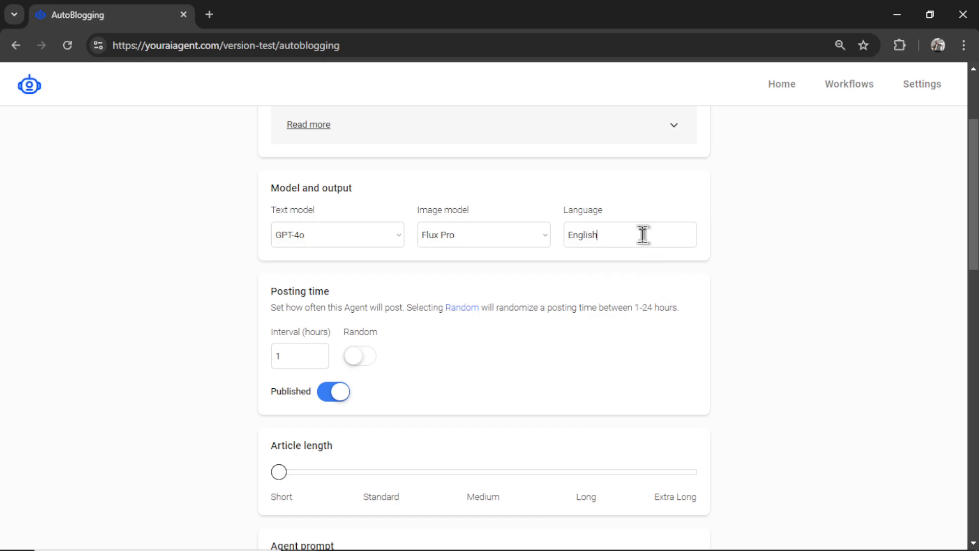
pyautogui.scroll(-1, 520, 324)
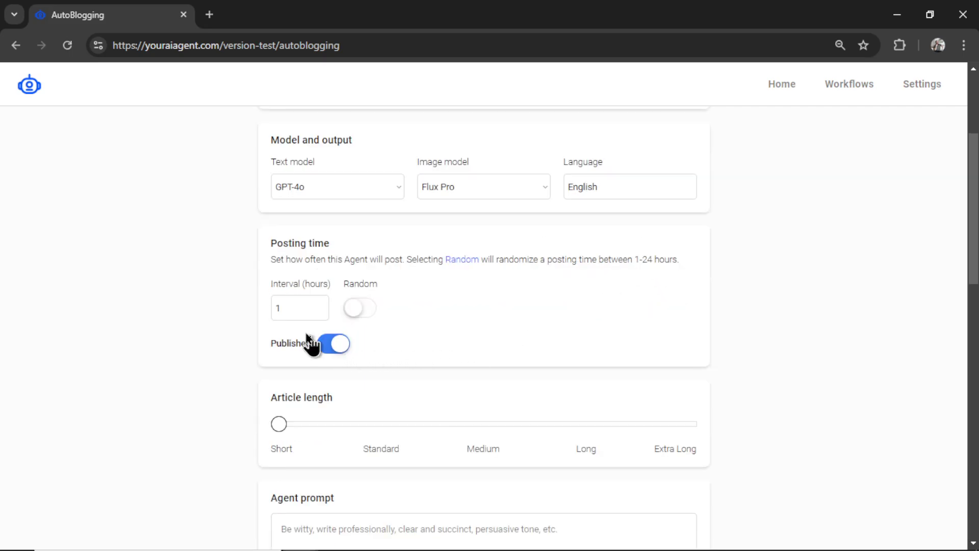
pyautogui.click(296, 307)
pyautogui.scroll(-1, 550, 312)
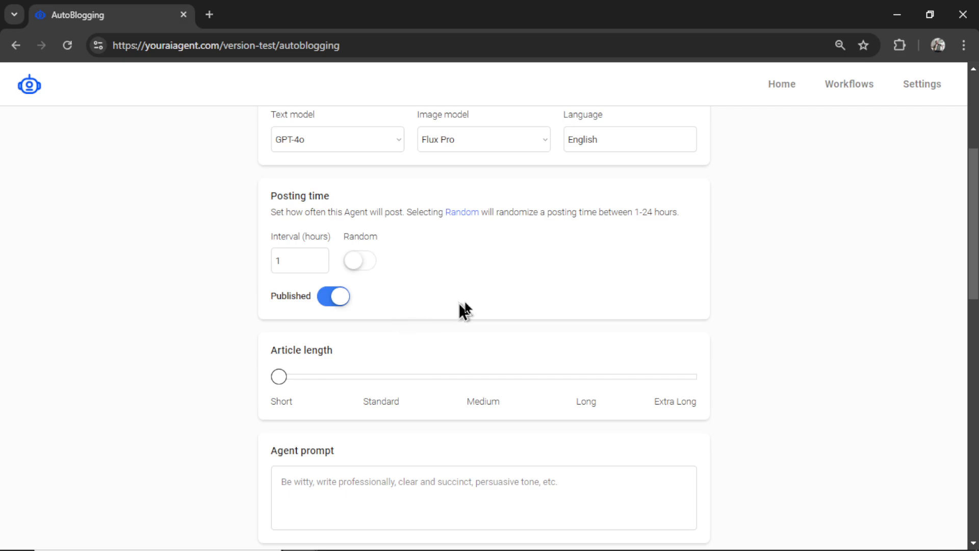
pyautogui.scroll(-2, 513, 310)
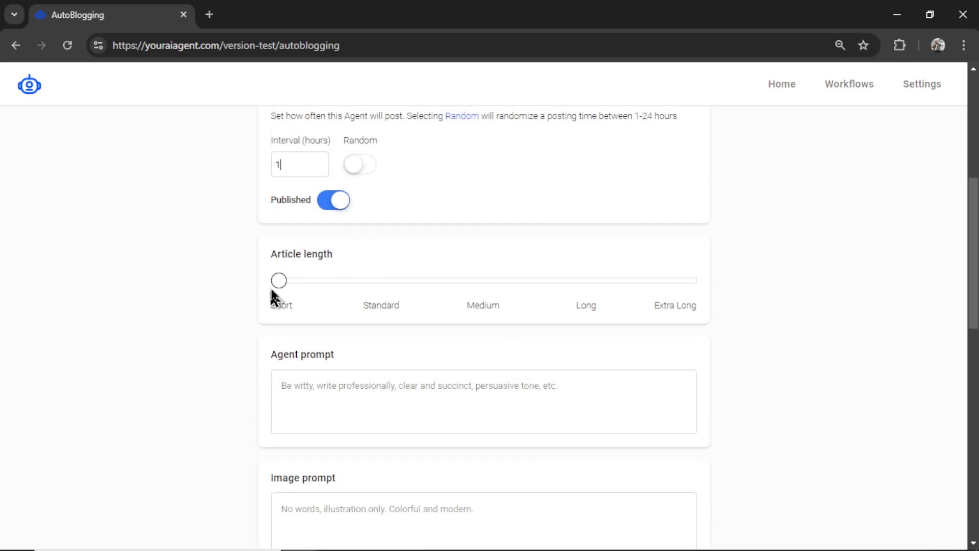
pyautogui.moveTo(277, 290); pyautogui.dragTo(578, 312)
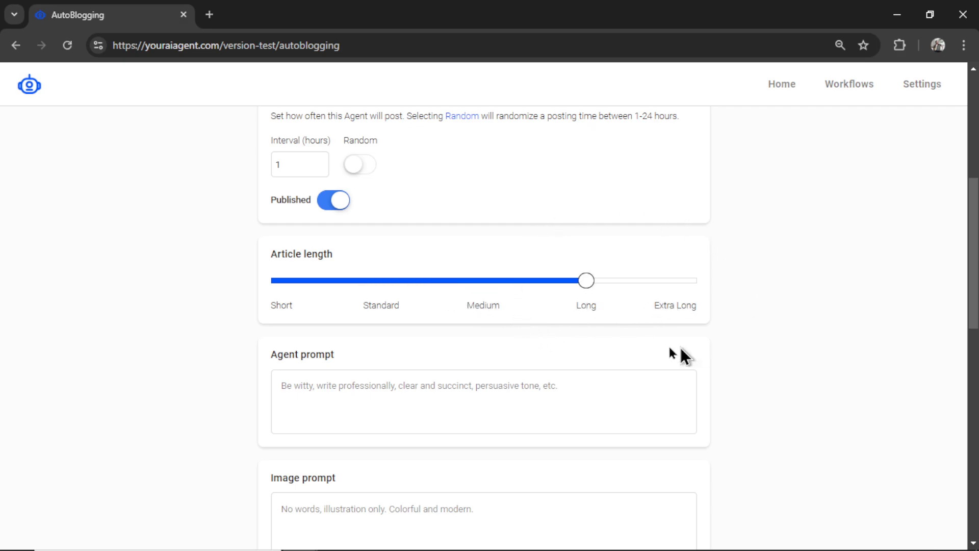
# Enter 'Digital Illustrations' as the image prompt and switch the topic source to Titles
pyautogui.scroll(-3, 693, 296)
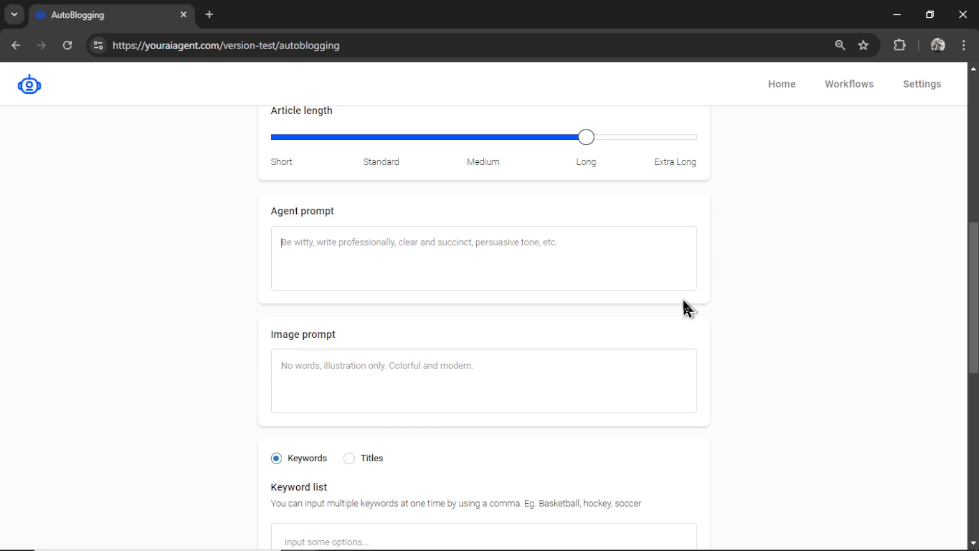
pyautogui.scroll(-1, 724, 337)
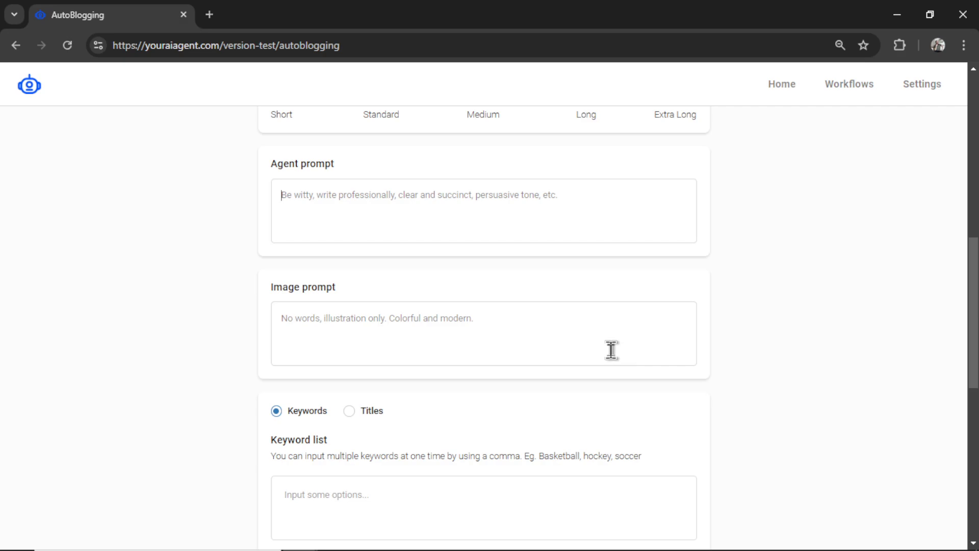
pyautogui.click(608, 346)
pyautogui.write('Digital ')
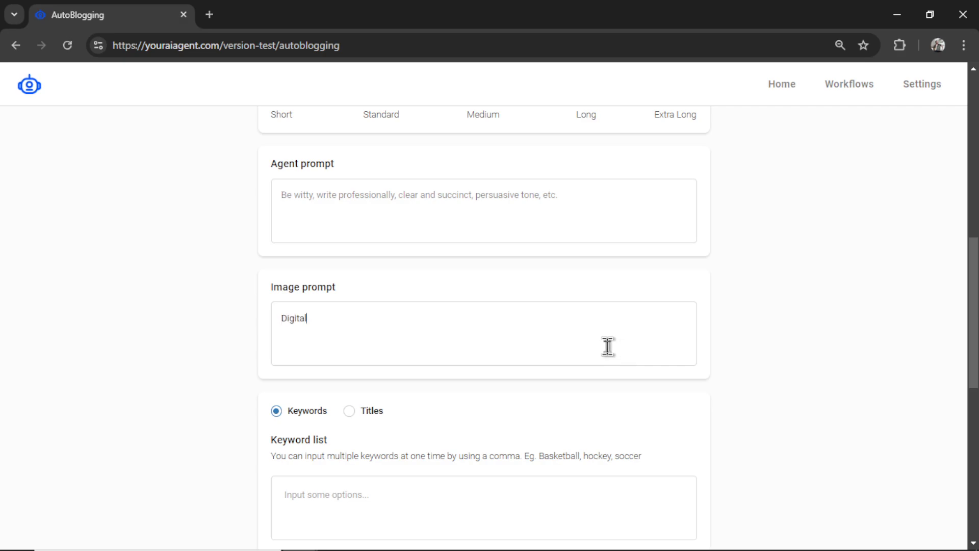
pyautogui.write('Illustrations')
pyautogui.scroll(-4, 697, 352)
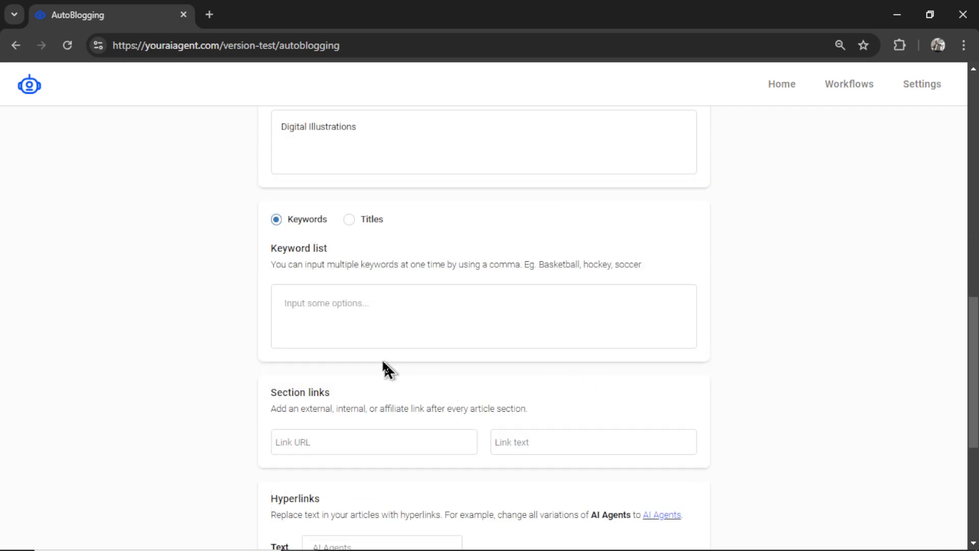
pyautogui.click(349, 219)
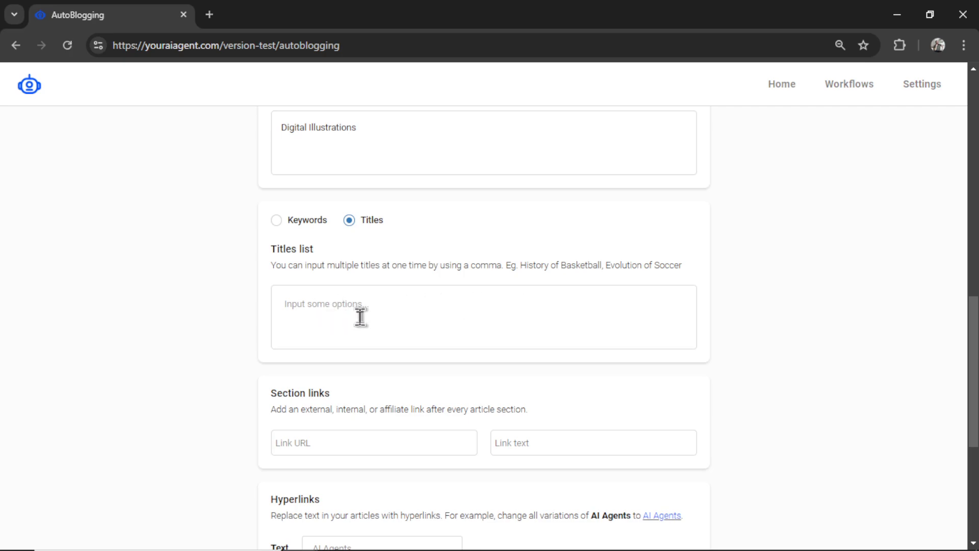
# Switch the source back to Keywords and add 'prompt advance', 'chatgpt prompts' and 'chatgpt workout prompts'
pyautogui.click(276, 220)
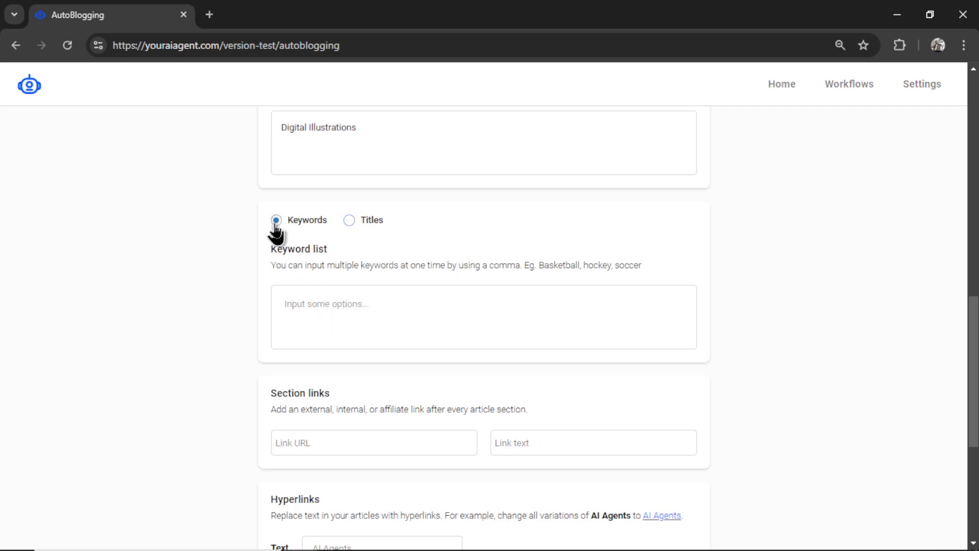
pyautogui.click(401, 308)
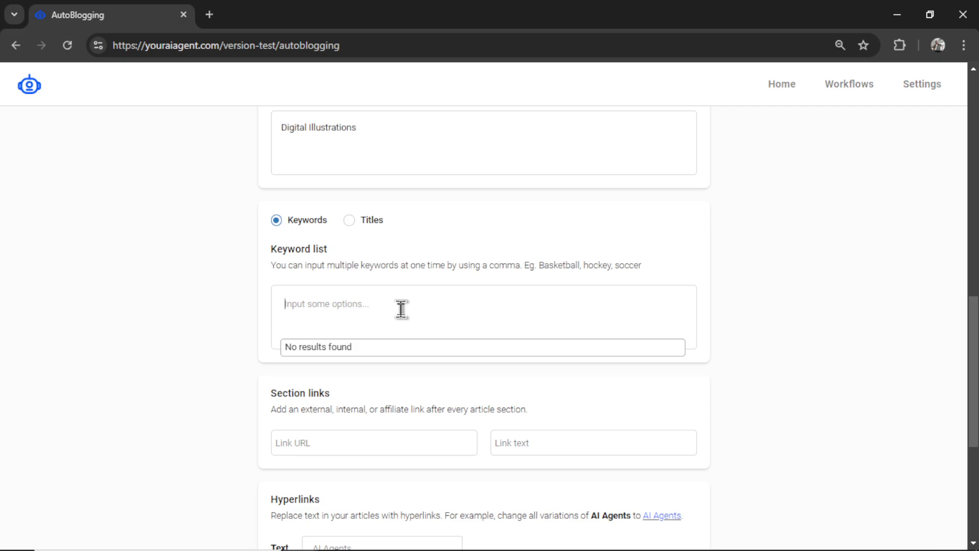
pyautogui.write('prompt advance')
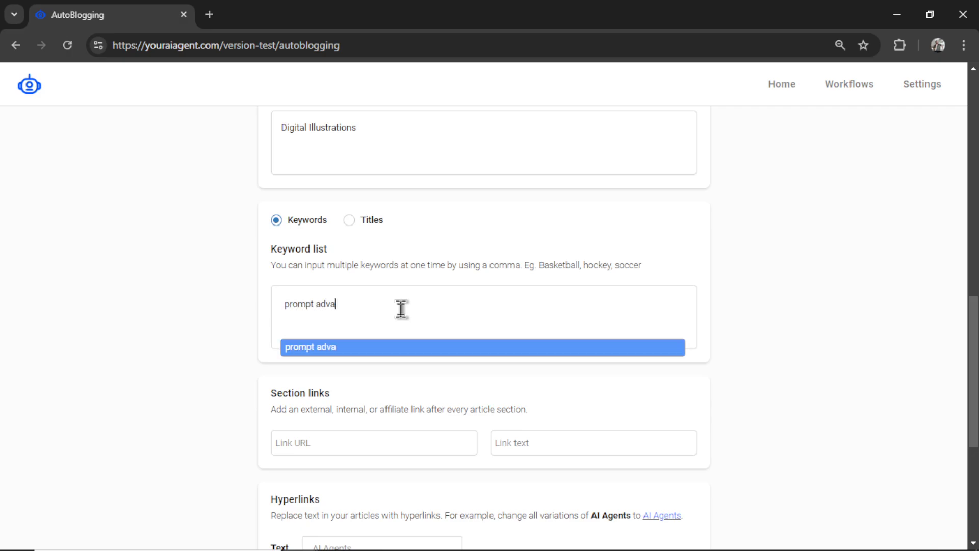
pyautogui.press('Return')
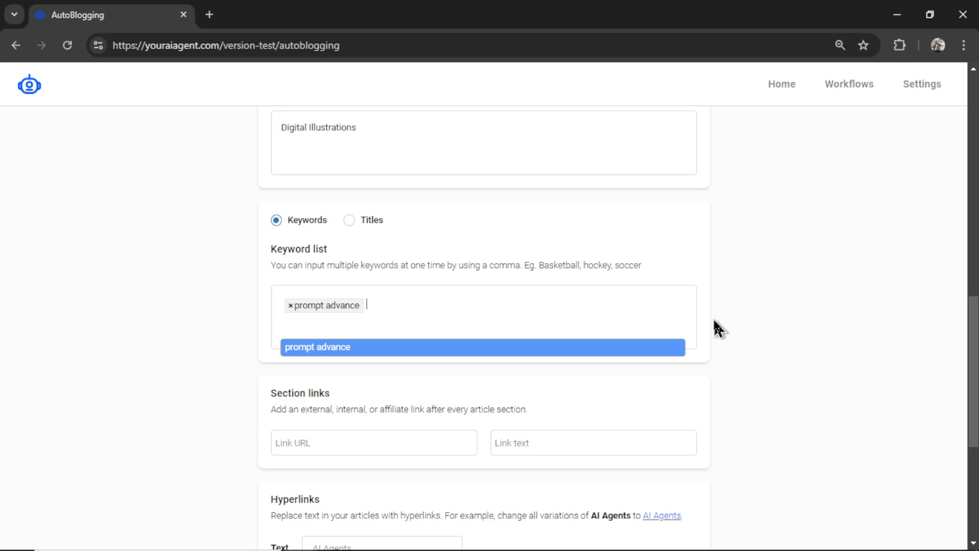
pyautogui.write('chatgpt prompts')
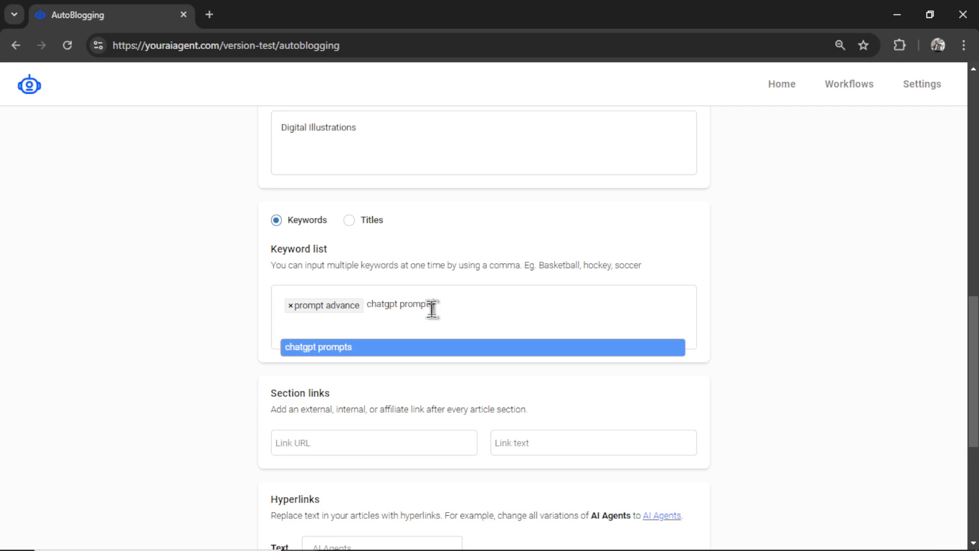
pyautogui.press('Return')
pyautogui.write('chatgpt')
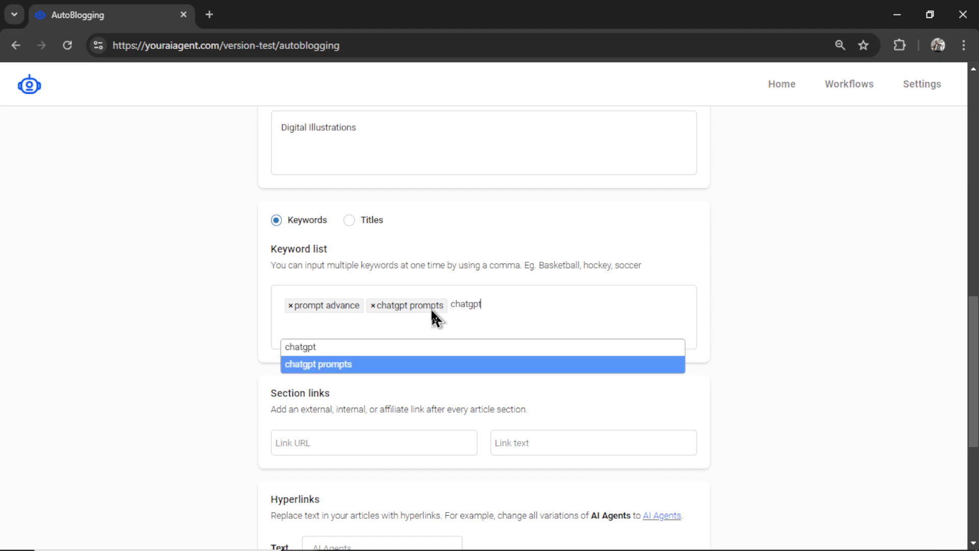
pyautogui.write(' workout prompts')
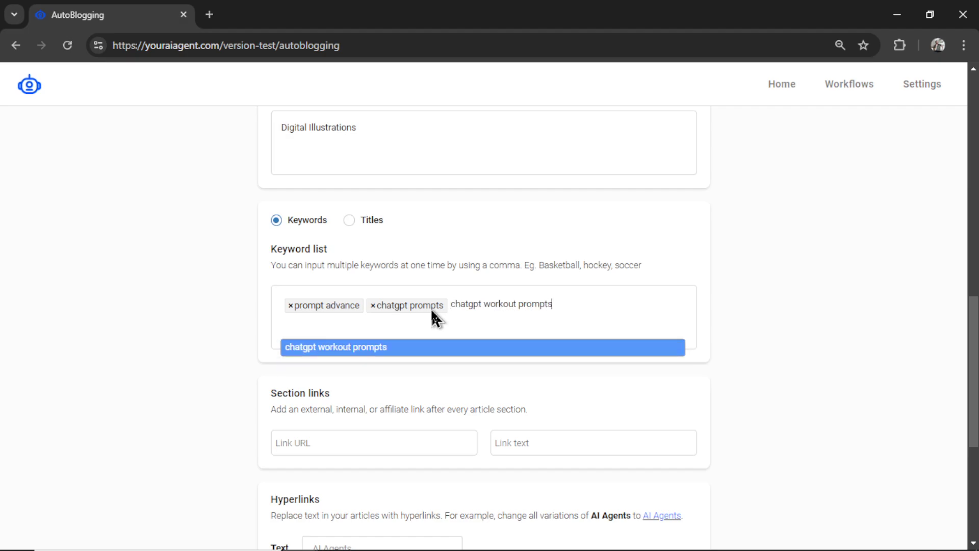
pyautogui.press('Return')
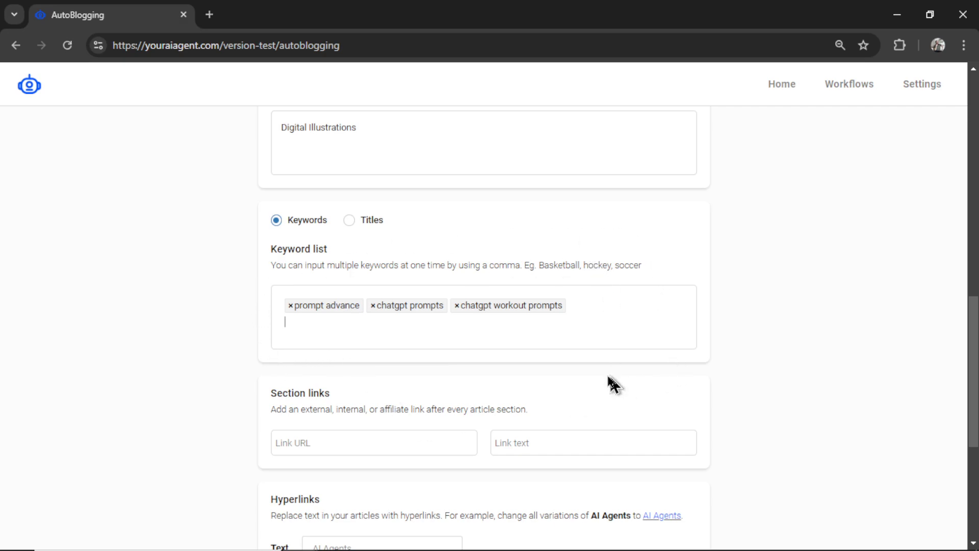
pyautogui.scroll(-3, 681, 357)
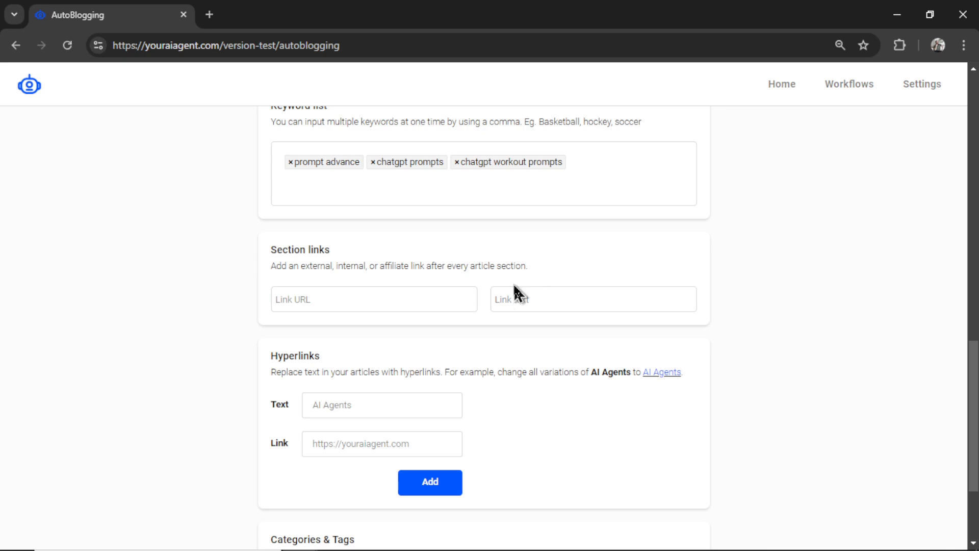
pyautogui.click(430, 300)
pyautogui.click(590, 302)
pyautogui.click(412, 302)
pyautogui.write('https://youraiagent.com/')
pyautogui.click(626, 301)
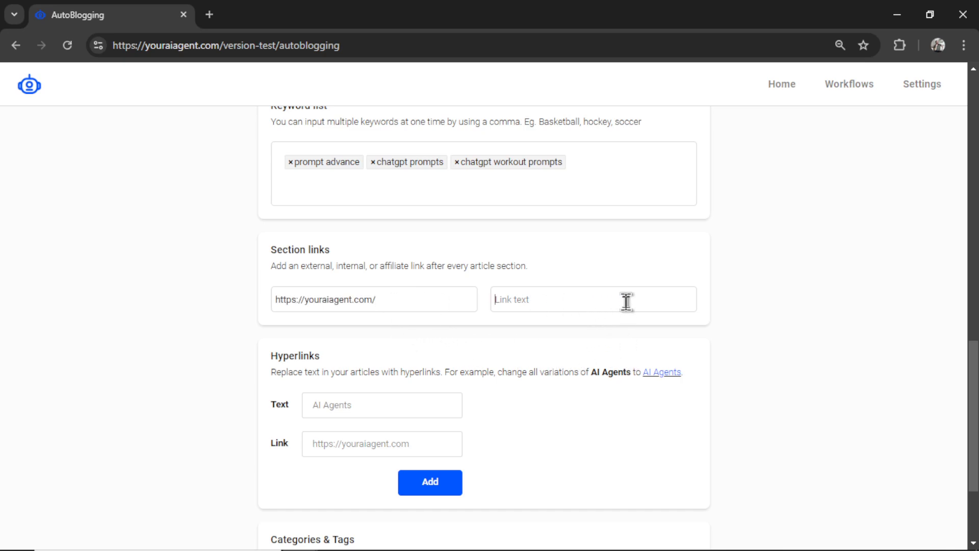
pyautogui.write('The Best AI AGENT platform on the NET')
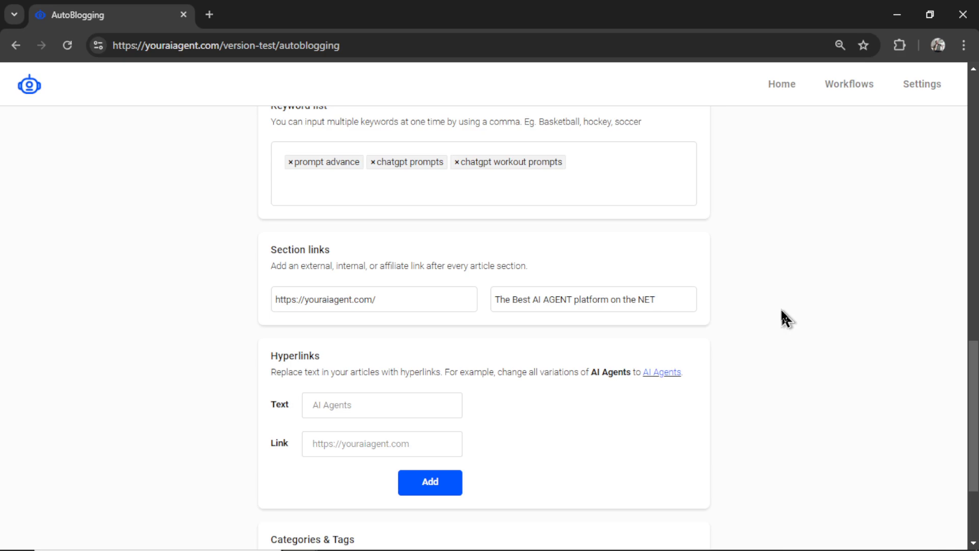
pyautogui.moveTo(674, 302); pyautogui.dragTo(478, 301)
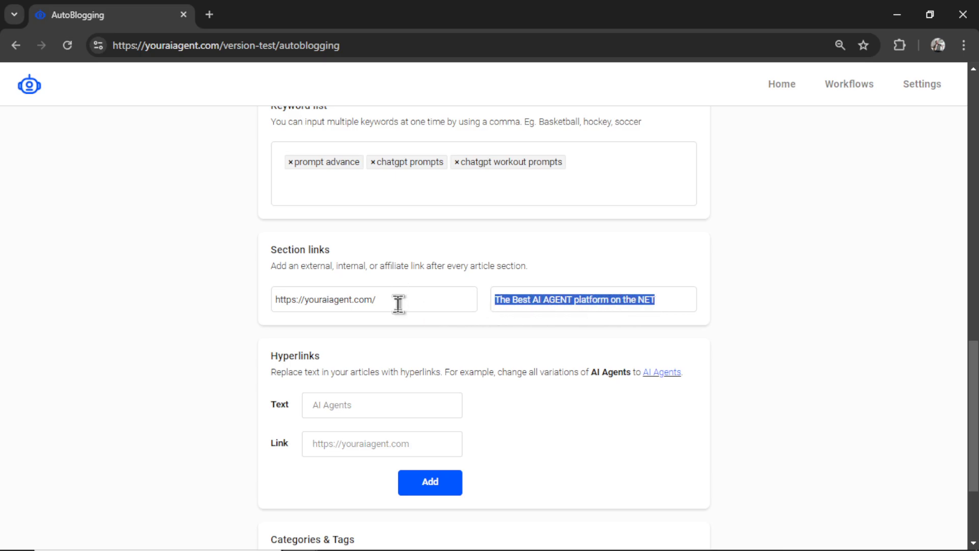
# Empty the section link URL and link text fields, then review the Hyperlinks settings
pyautogui.scroll(-3, 439, 288)
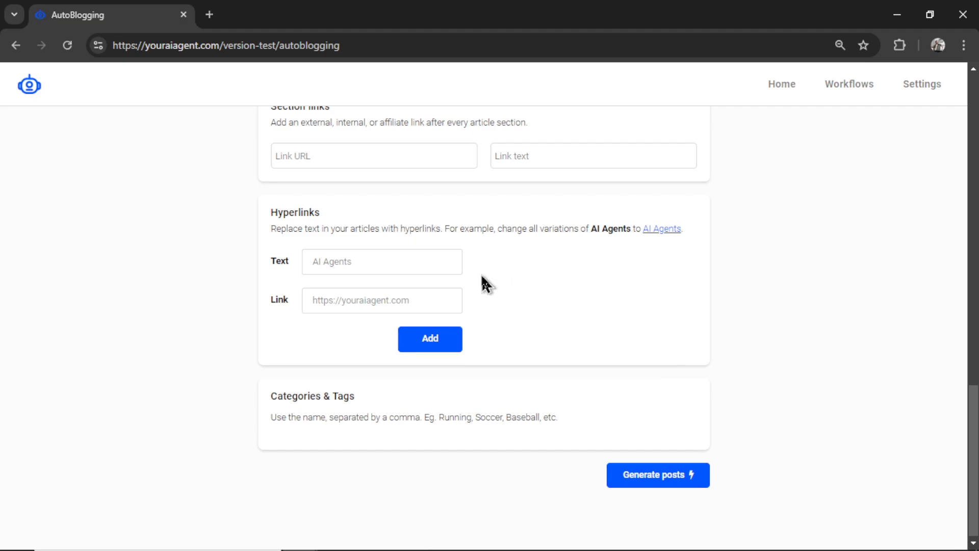
pyautogui.click(385, 263)
pyautogui.click(423, 300)
pyautogui.moveTo(591, 228); pyautogui.dragTo(632, 228)
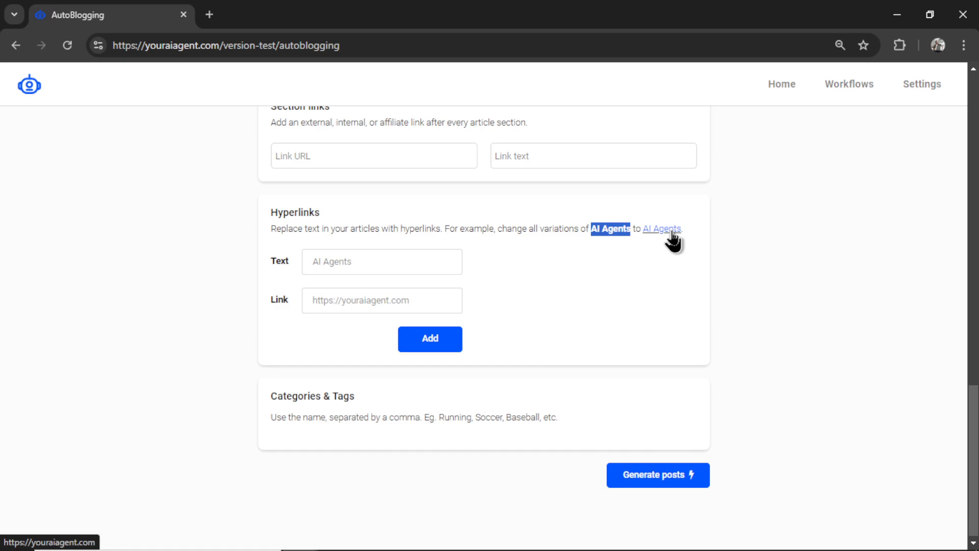
pyautogui.click(665, 317)
pyautogui.scroll(-1, 626, 417)
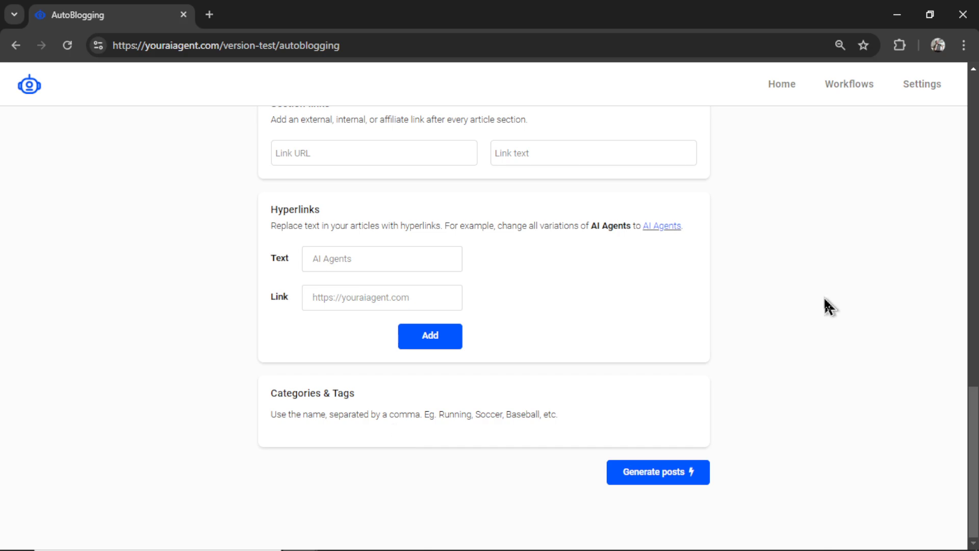
# Generate the posts and open the published 'Understanding the Benefits of Prompt Advance in Writing' article from the August 23 workflow
pyautogui.click(666, 476)
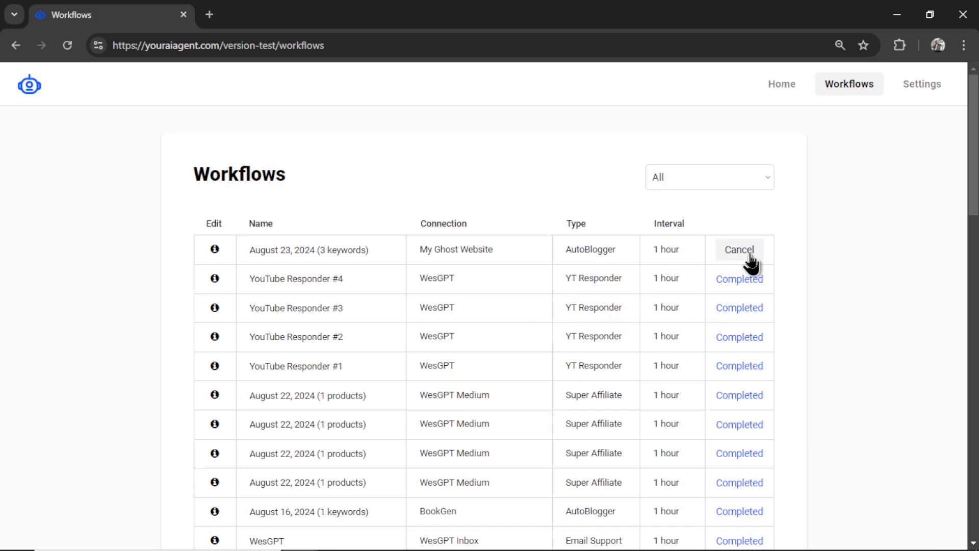
pyautogui.click(214, 249)
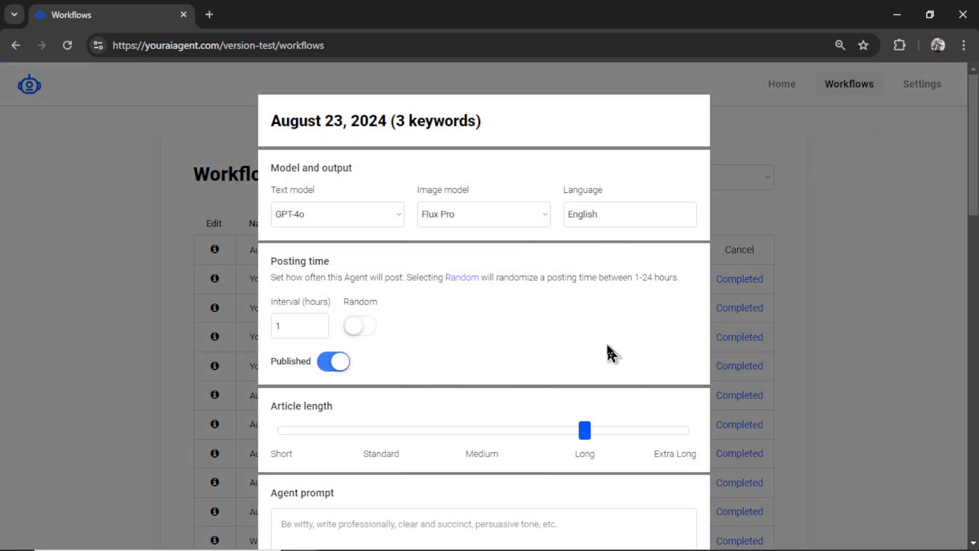
pyautogui.scroll(-6, 555, 396)
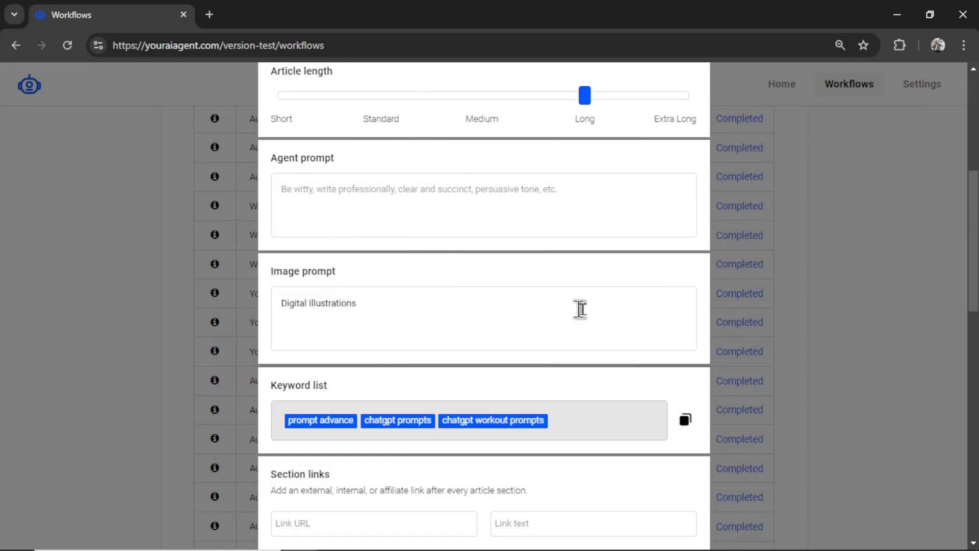
pyautogui.scroll(-2, 587, 311)
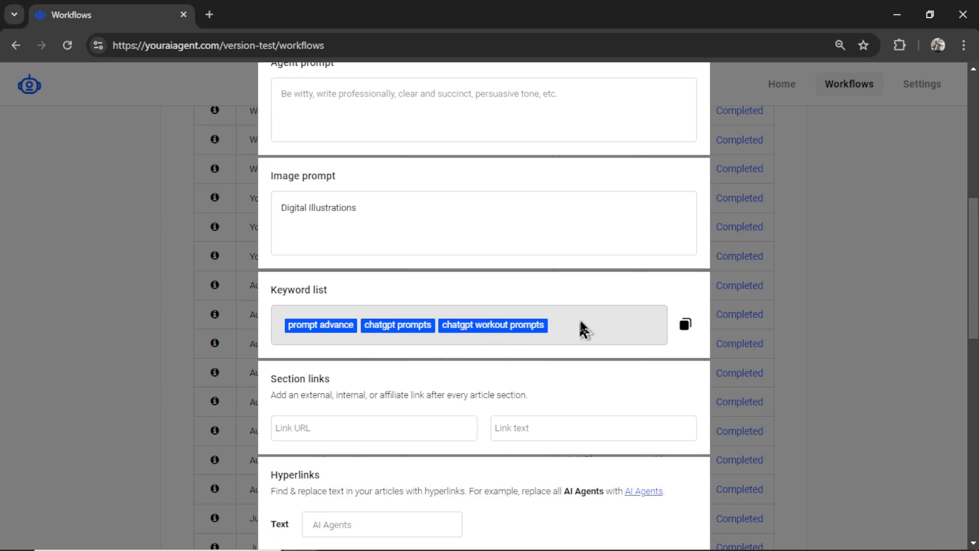
pyautogui.scroll(-7, 361, 353)
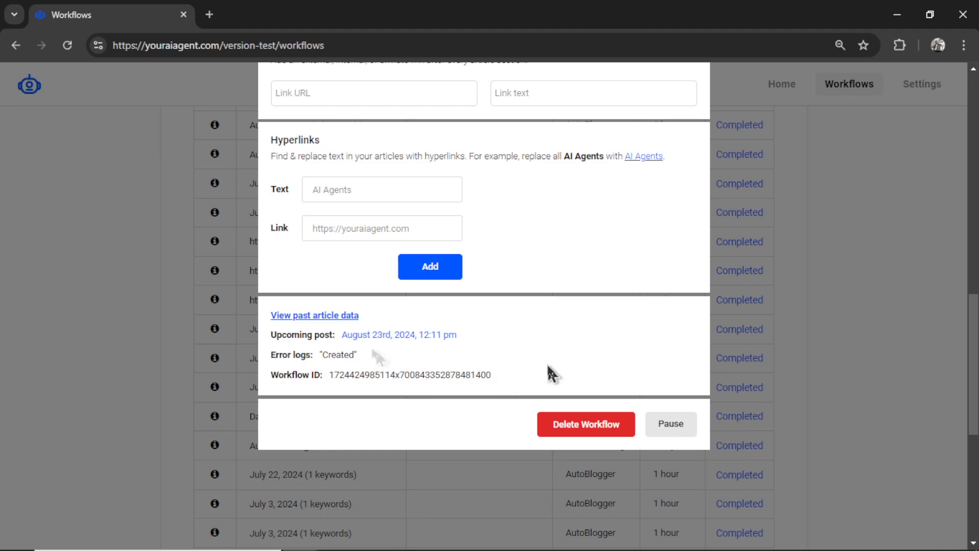
pyautogui.click(357, 317)
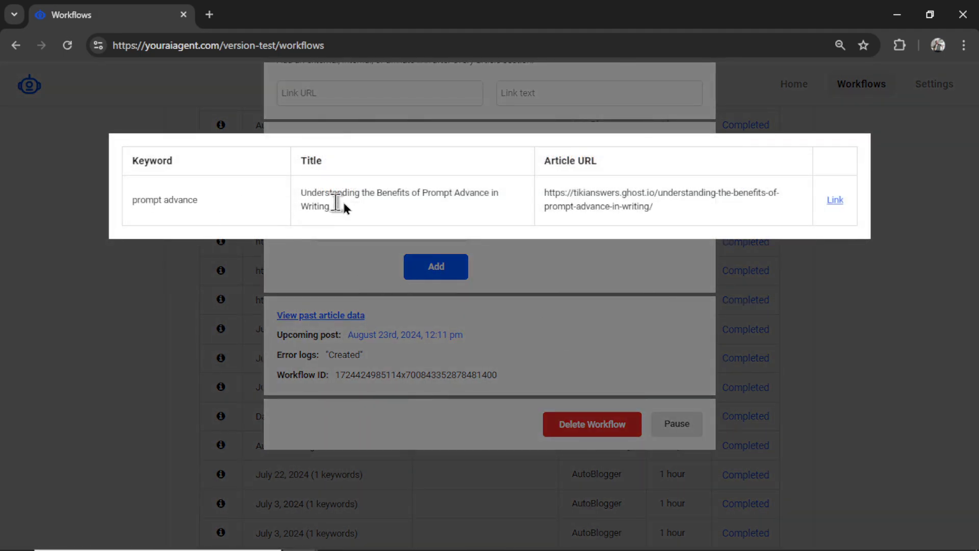
pyautogui.click(835, 201)
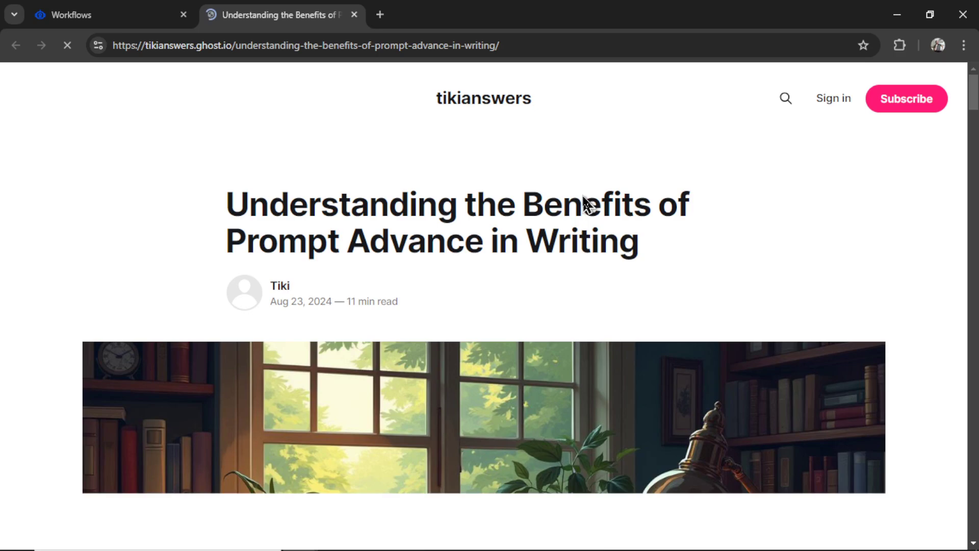
pyautogui.scroll(-5, 610, 289)
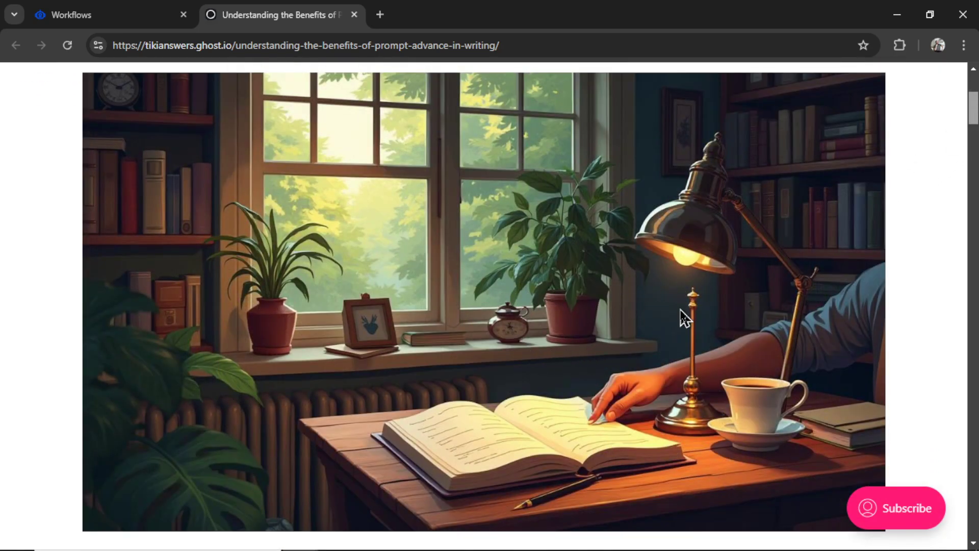
pyautogui.click(974, 190)
pyautogui.moveTo(974, 189); pyautogui.dragTo(971, 460)
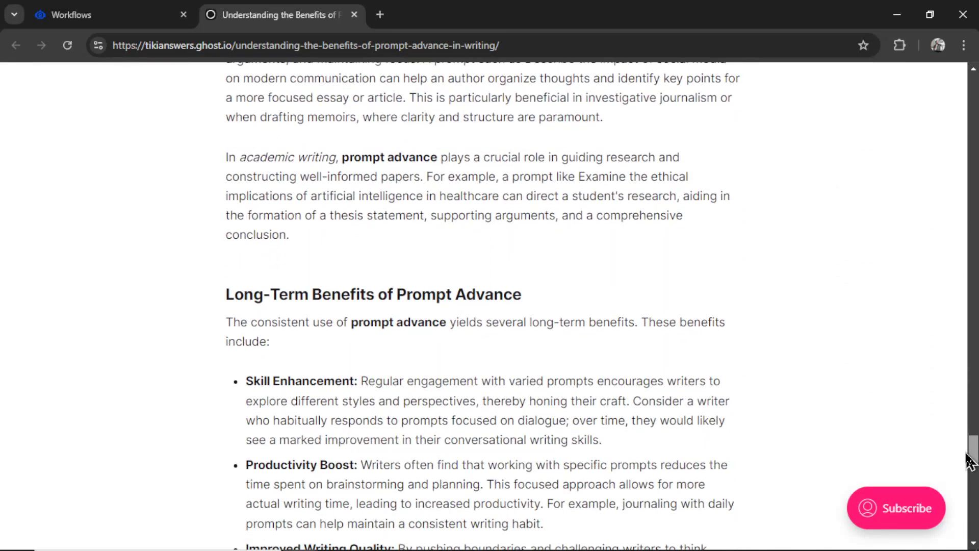
pyautogui.moveTo(342, 162); pyautogui.dragTo(437, 162)
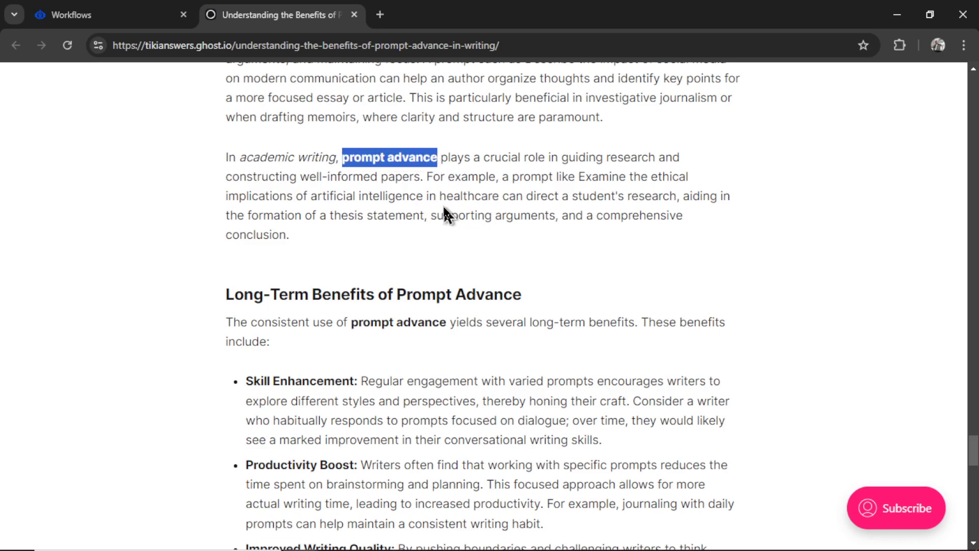